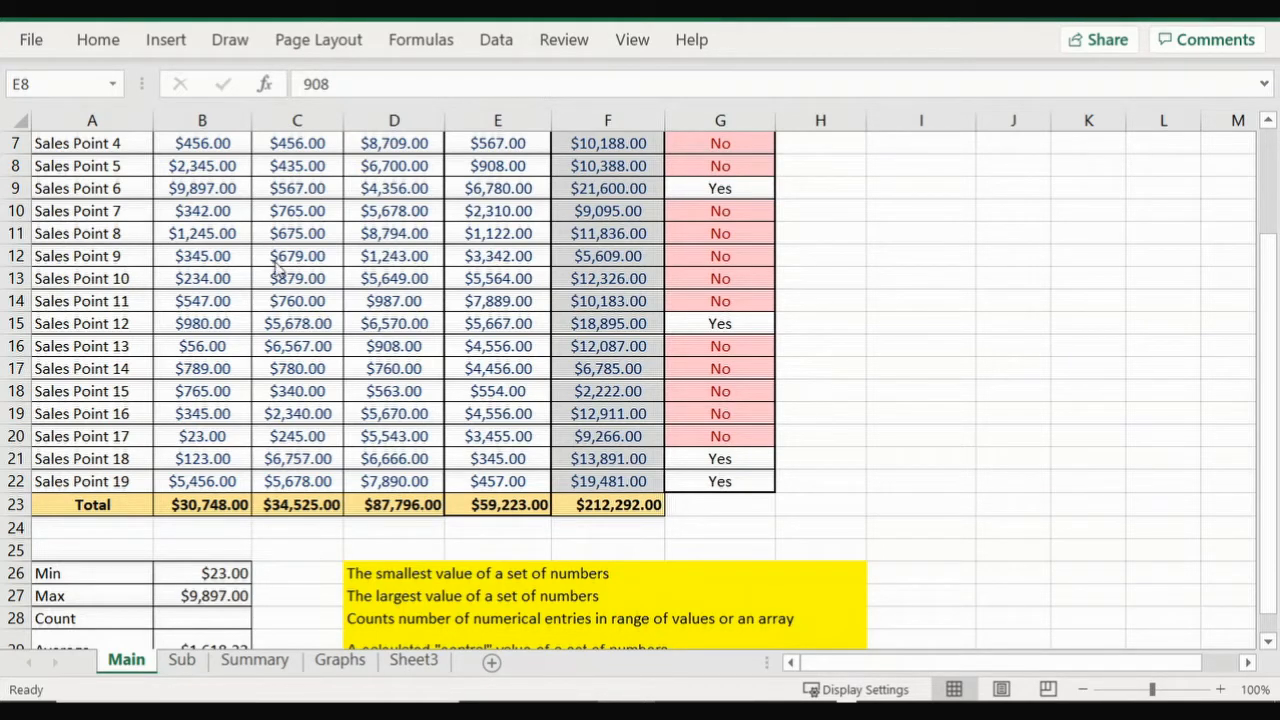
- Insert a 2-D clustered column chart from the Sales Point 1–4 data for Quarters 1–4 in A3:E7
scroll(278, 268, "up", 2)
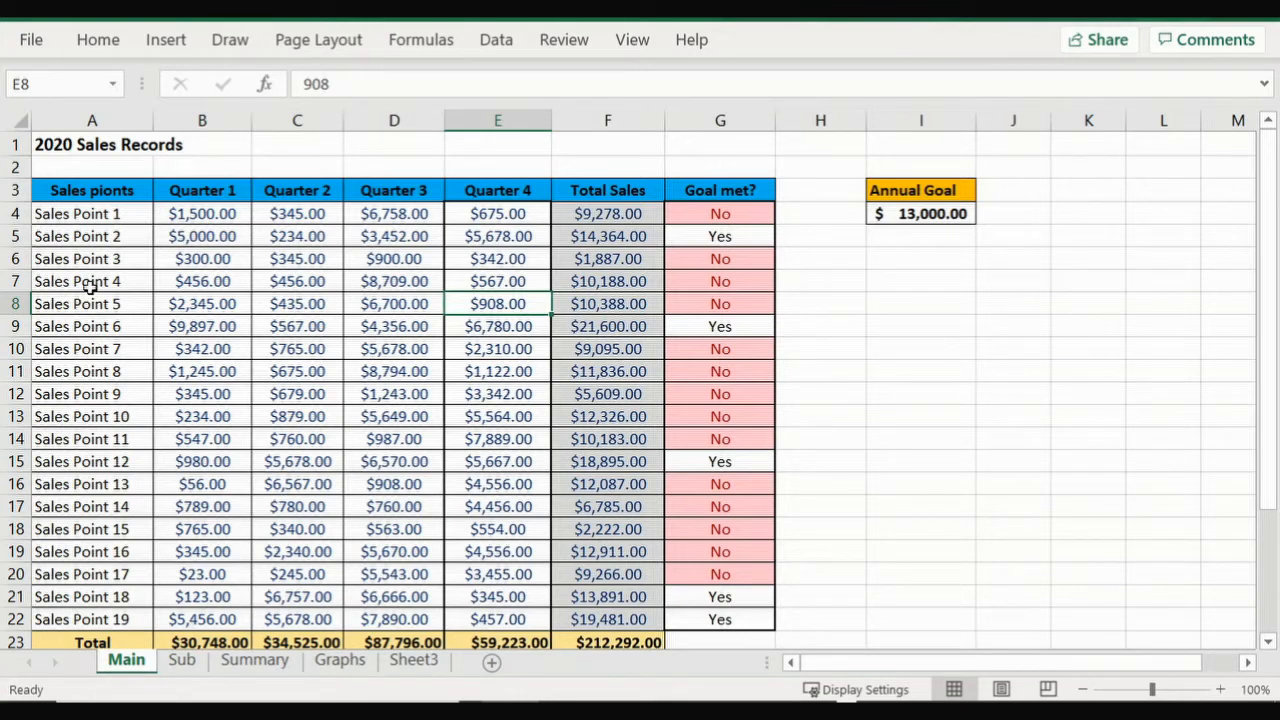
left_click(77, 194)
left_click_drag(77, 194, 468, 271)
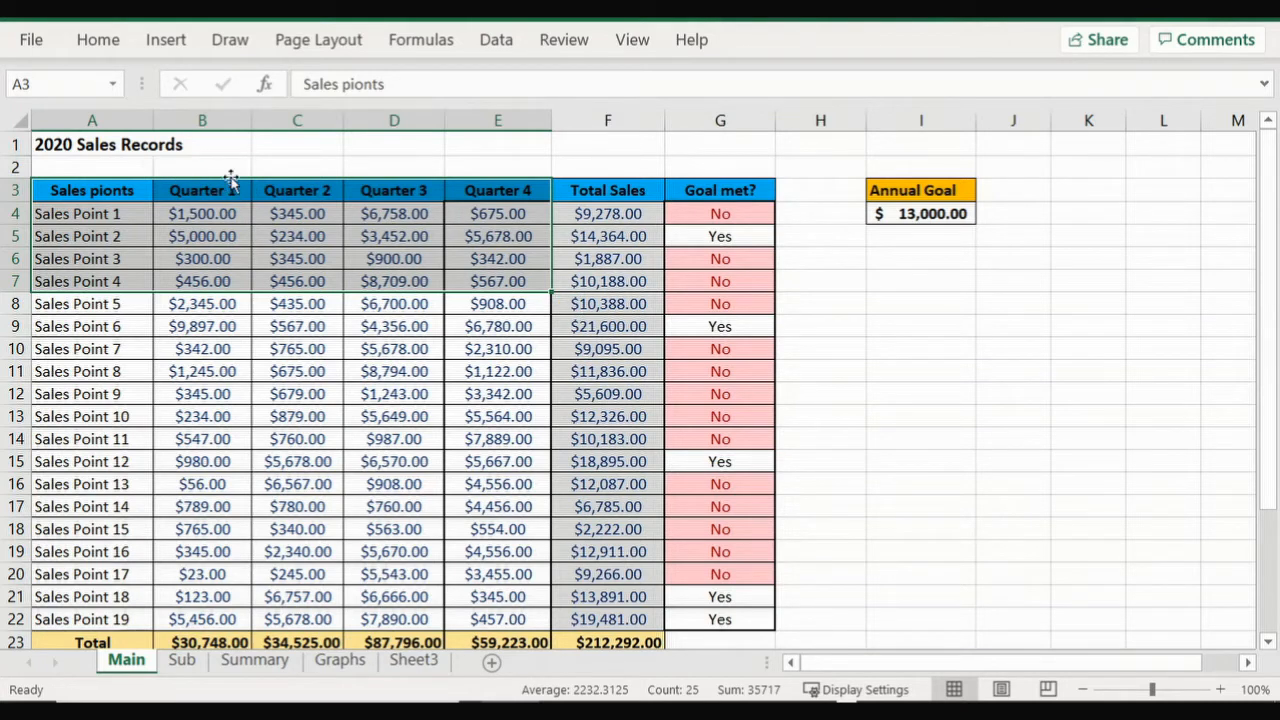
left_click(162, 42)
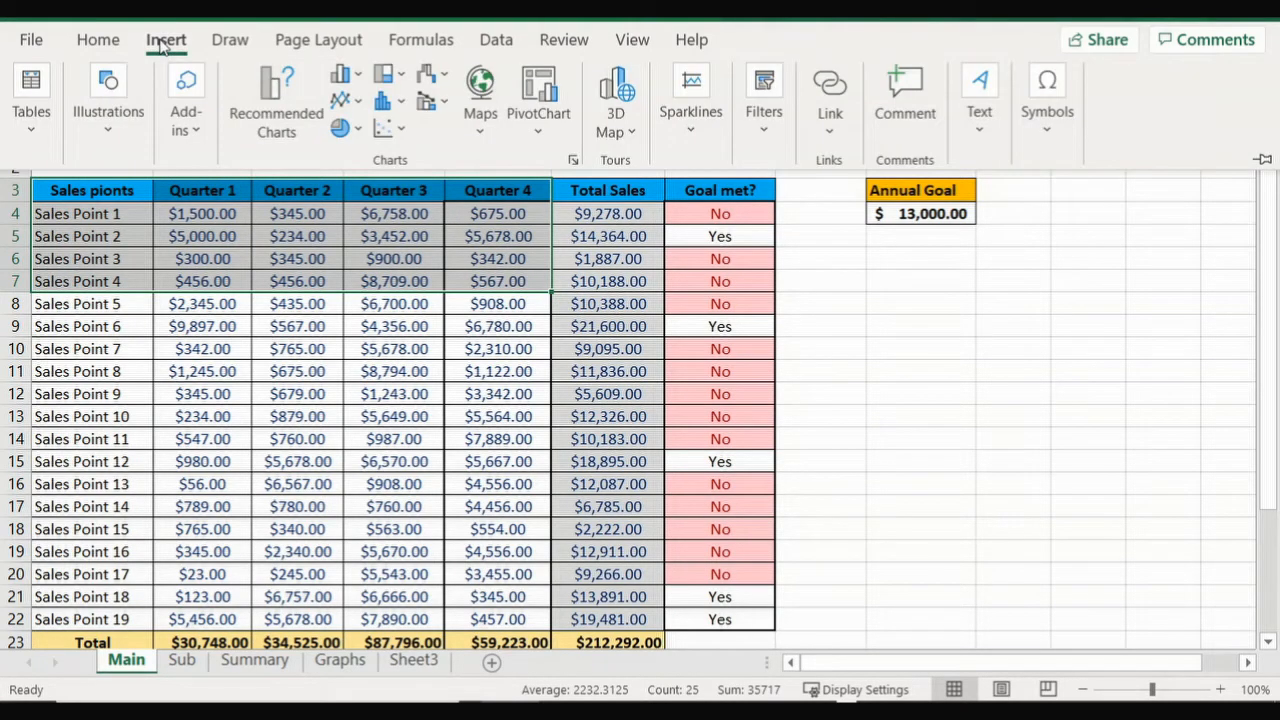
left_click(357, 78)
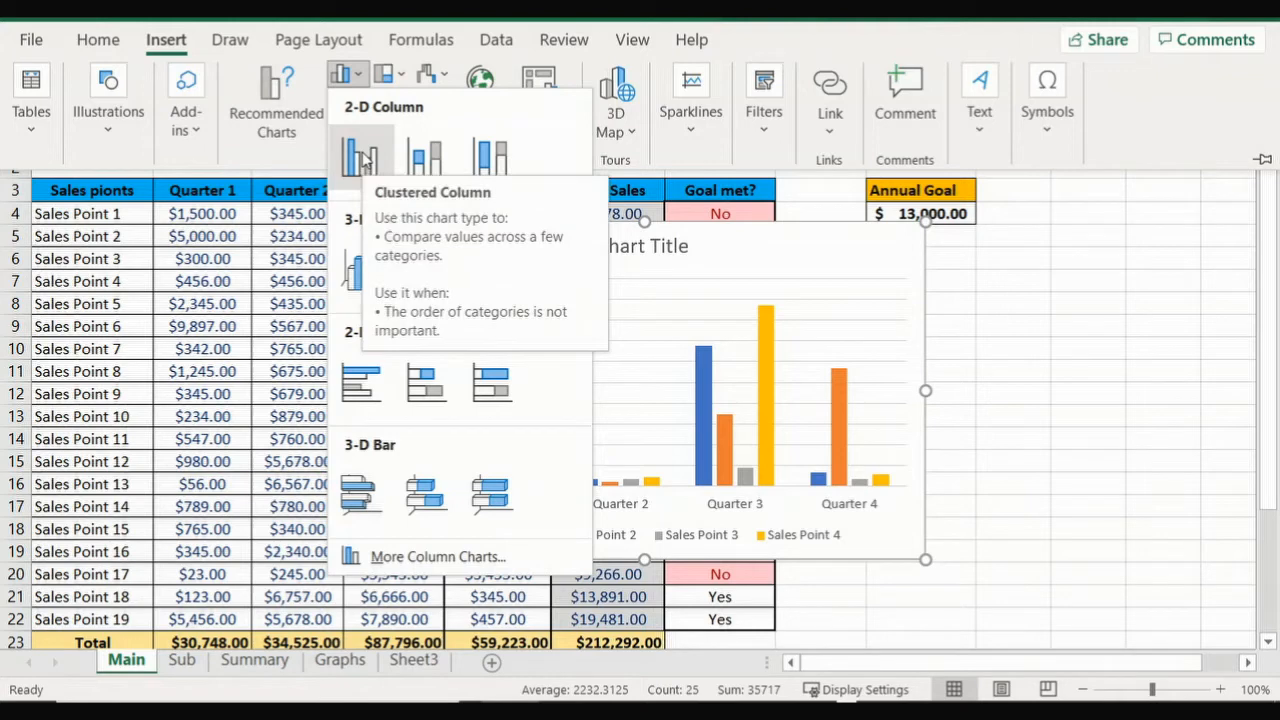
left_click(362, 158)
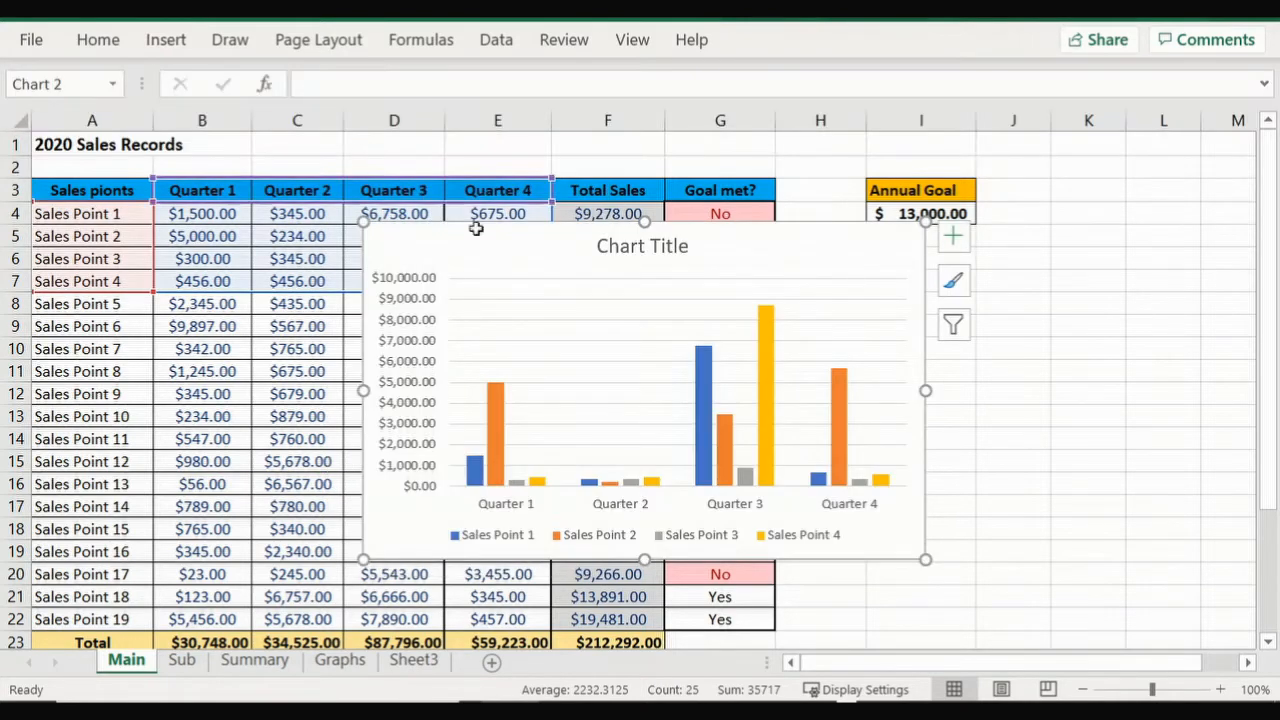
left_click_drag(547, 252, 788, 251)
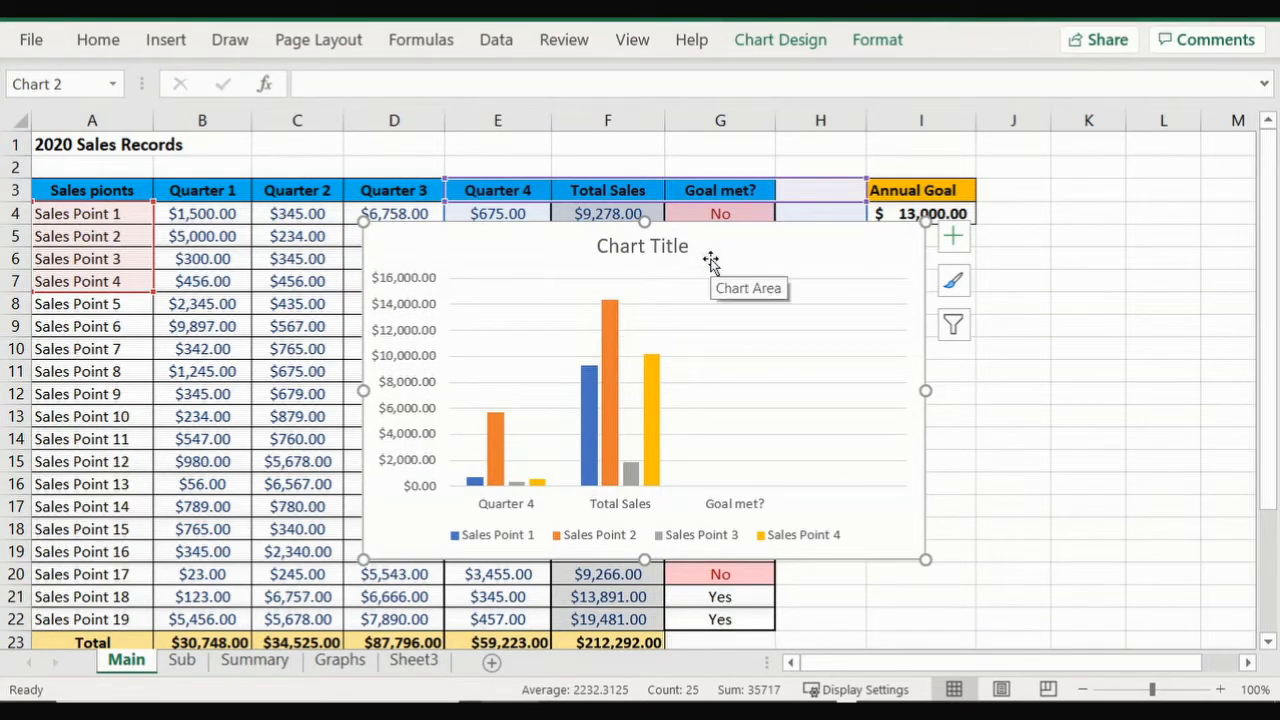
key("ctrl+z")
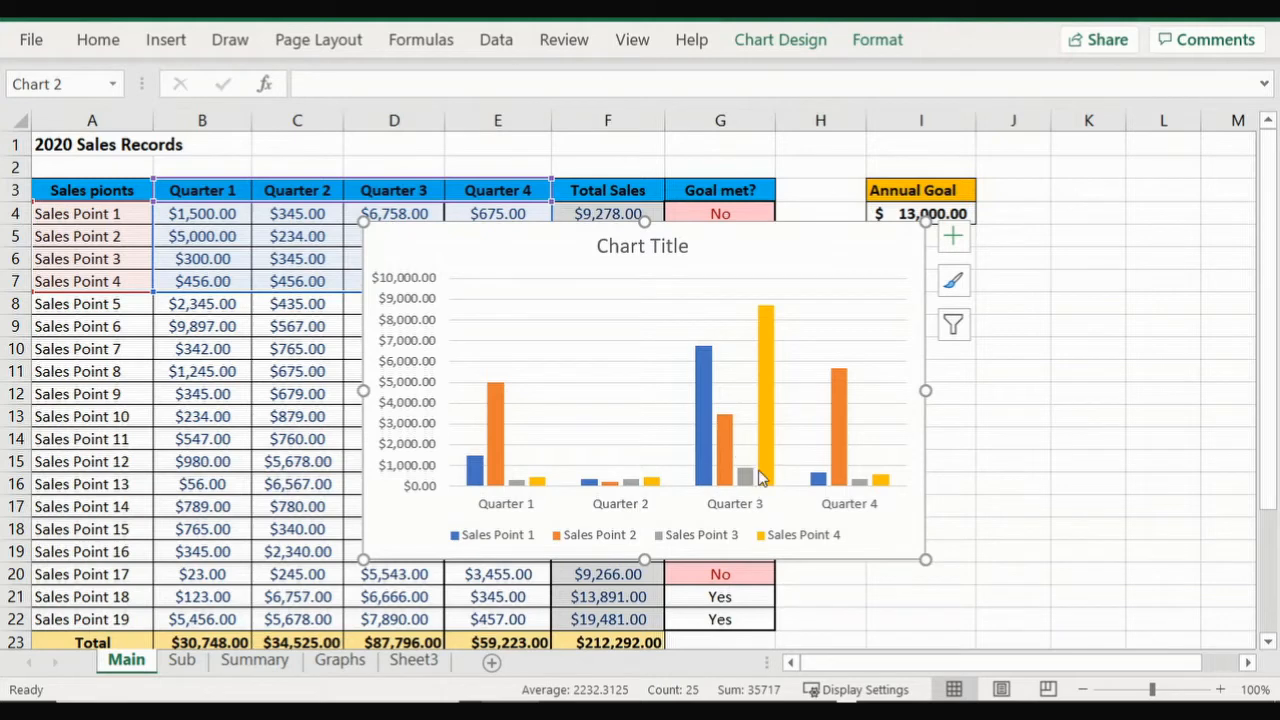
- Title the chart "SP 1-4 Sales for Q 1-4" and enlarge it slightly from its lower-right corner
mouse_move(883, 487)
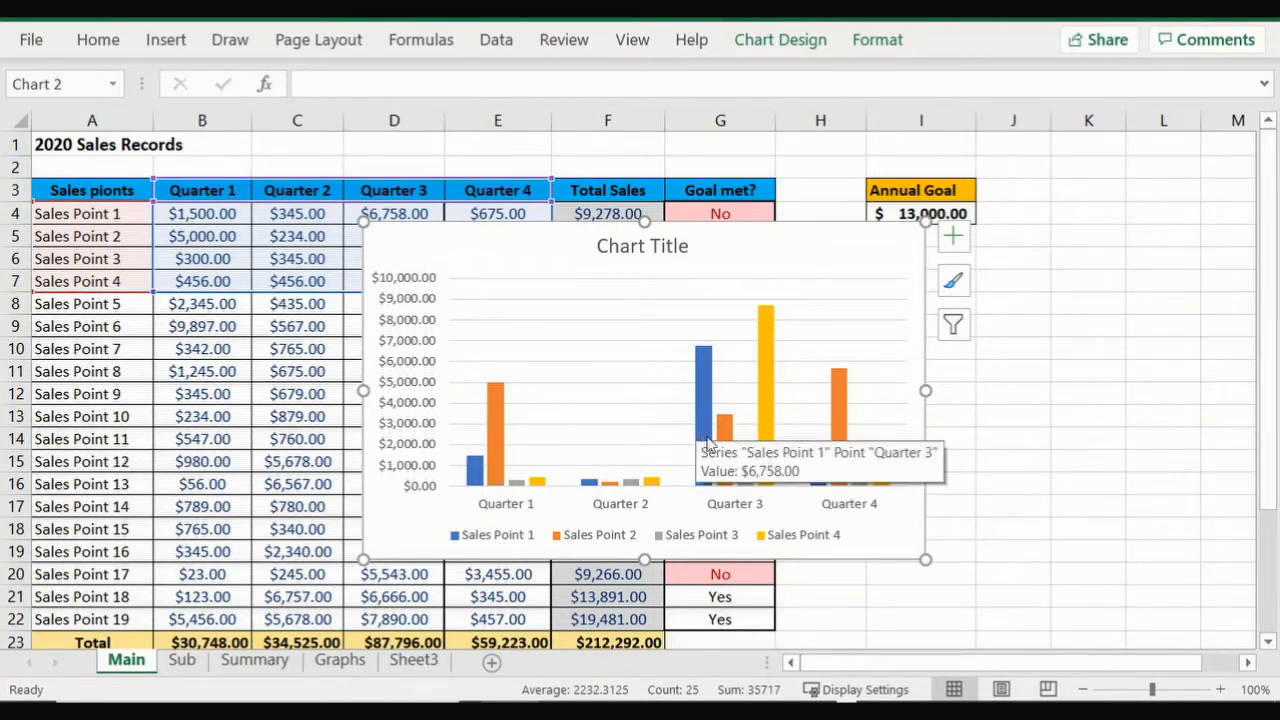
mouse_move(659, 489)
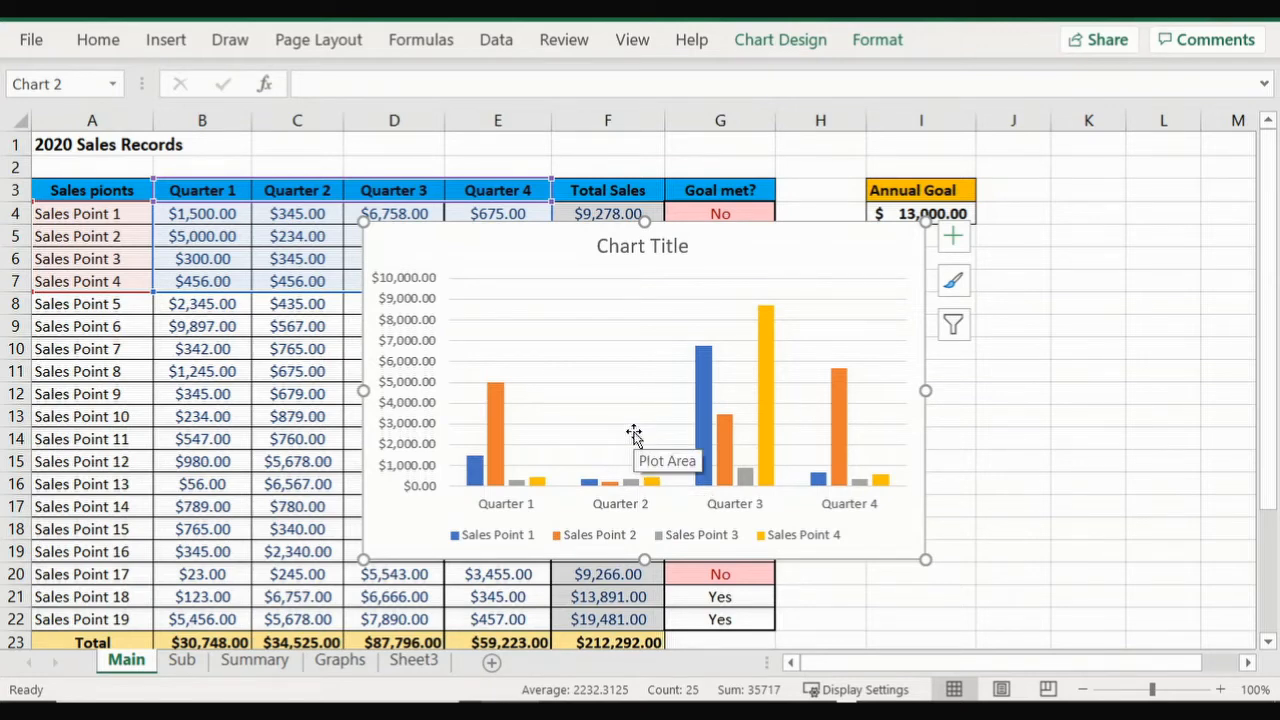
left_click(641, 248)
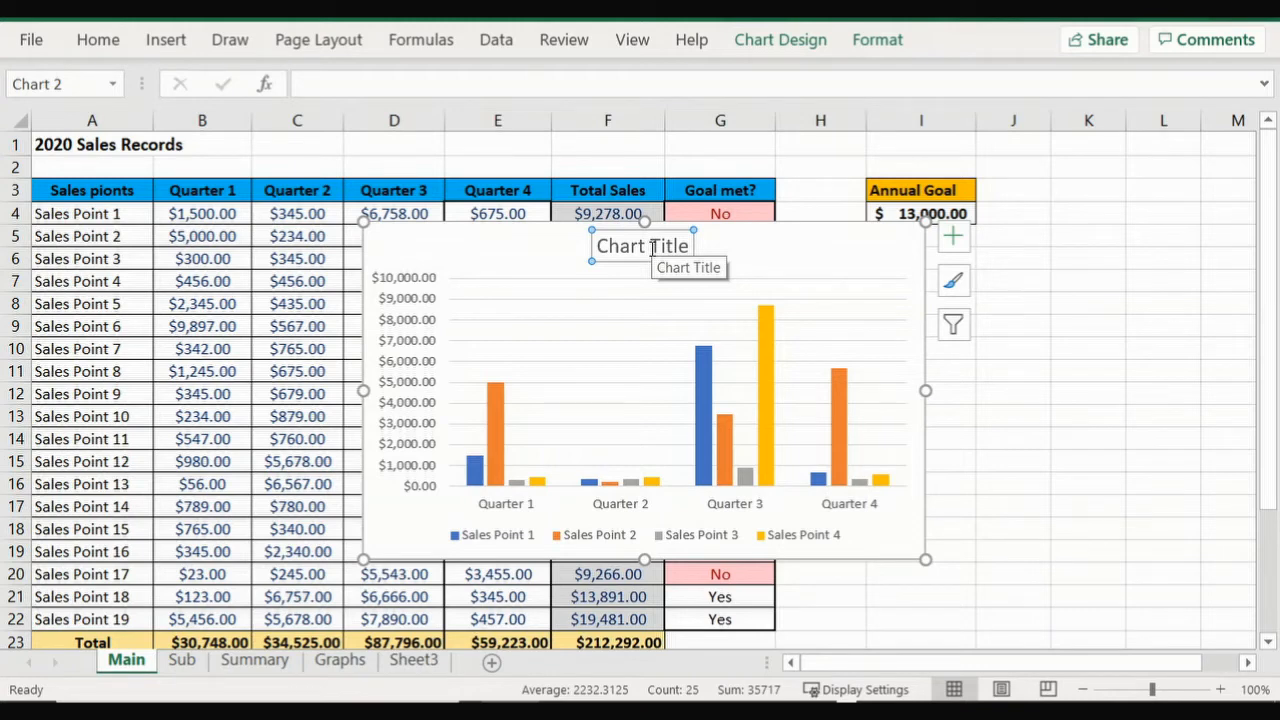
type("SP")
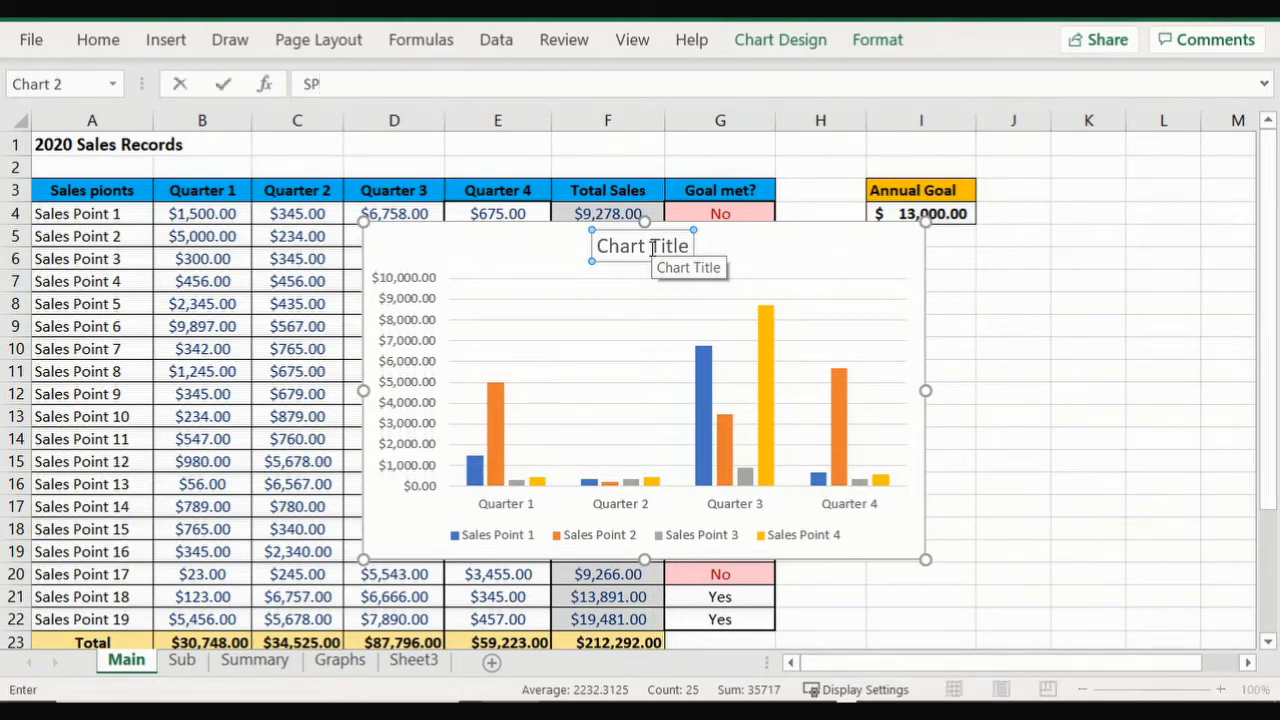
type(" 1-4 Sales for Q 1-4")
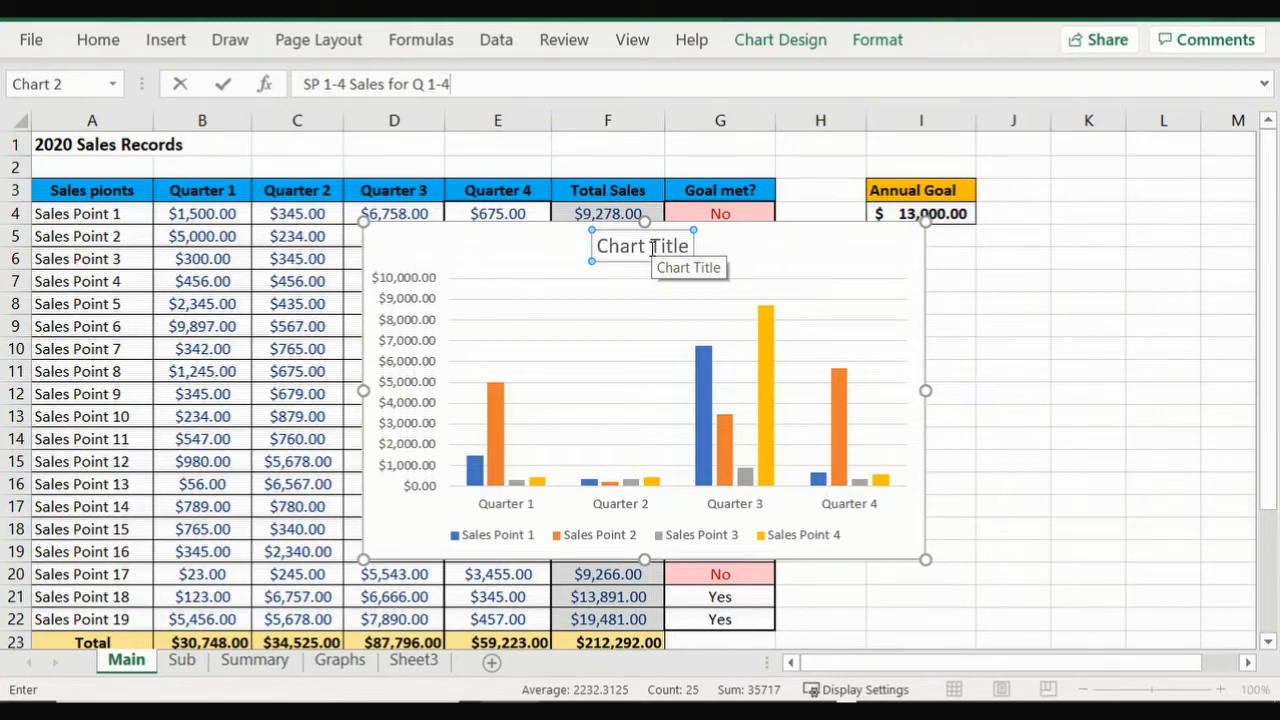
key("Return")
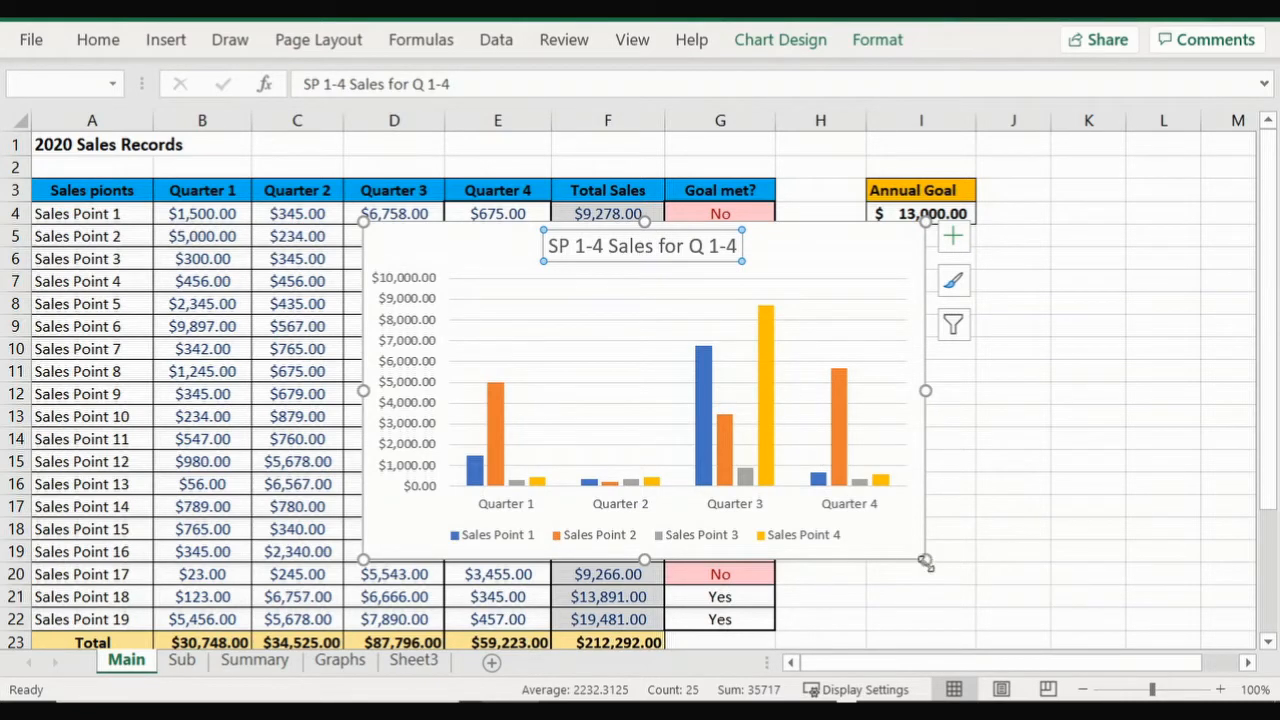
left_click_drag(924, 561, 962, 594)
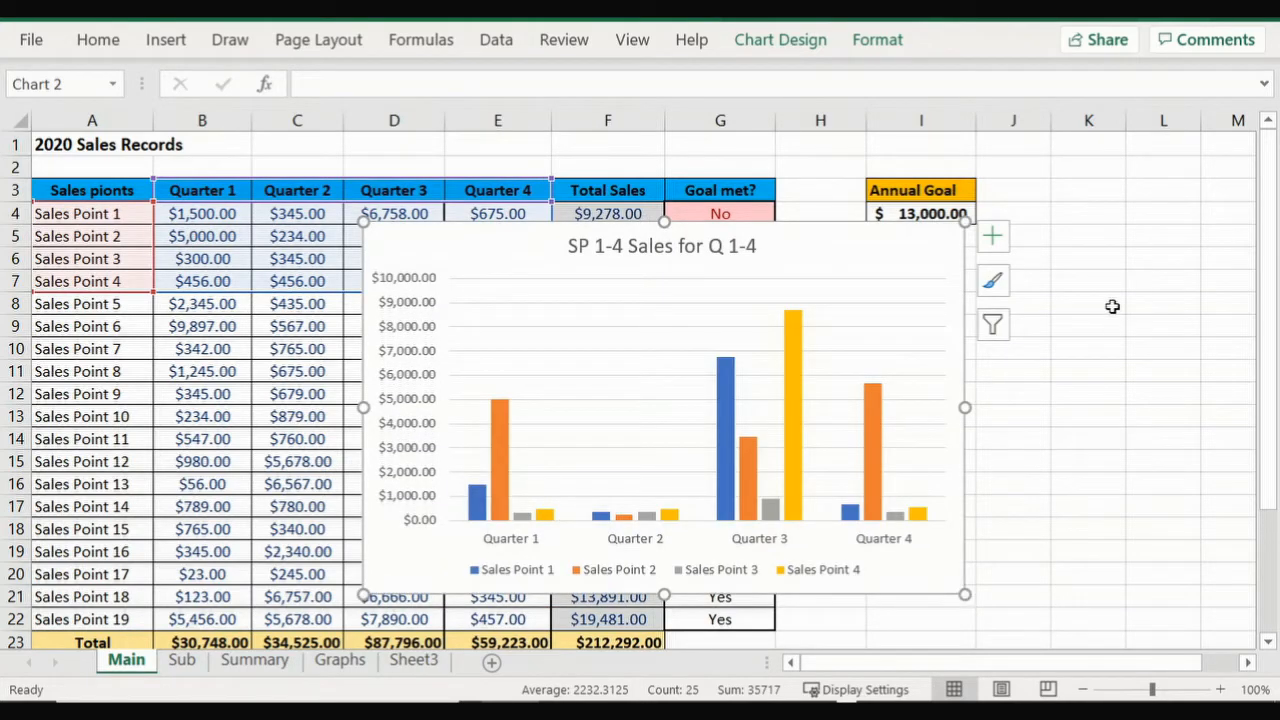
- Add axis titles to the chart and change the vertical axis title to "Sales amounte"
left_click(997, 246)
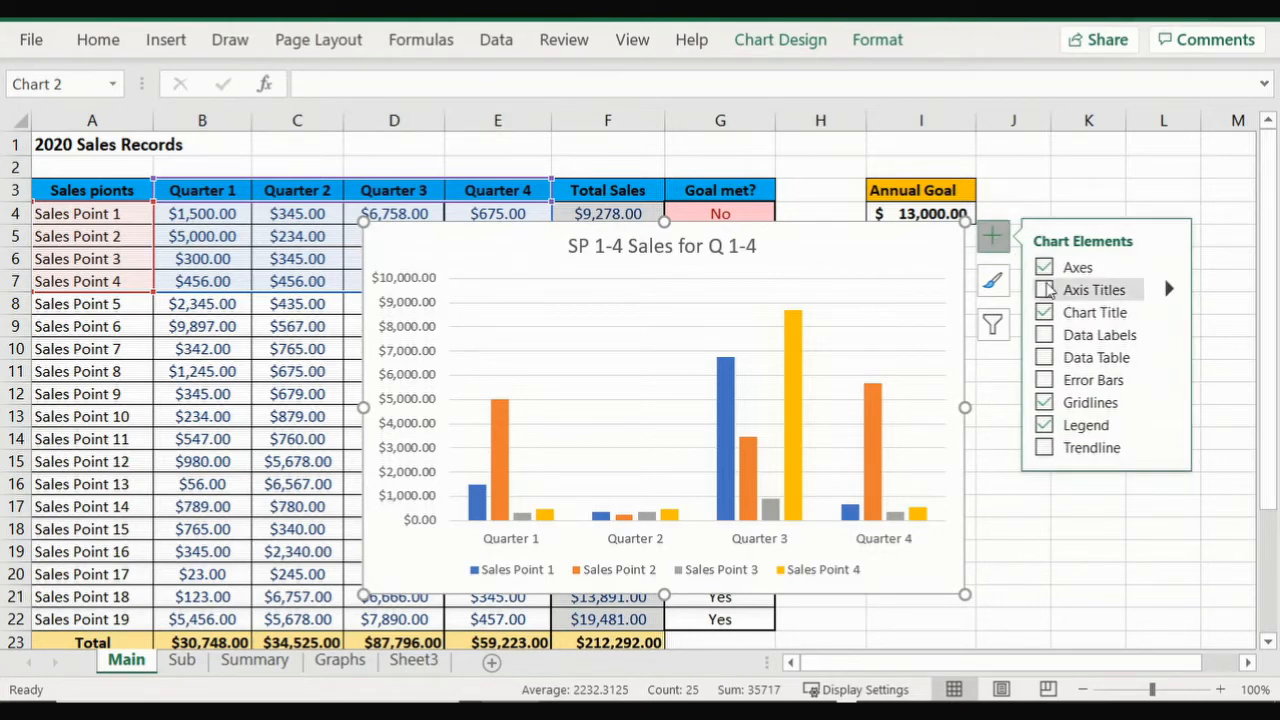
left_click(1043, 290)
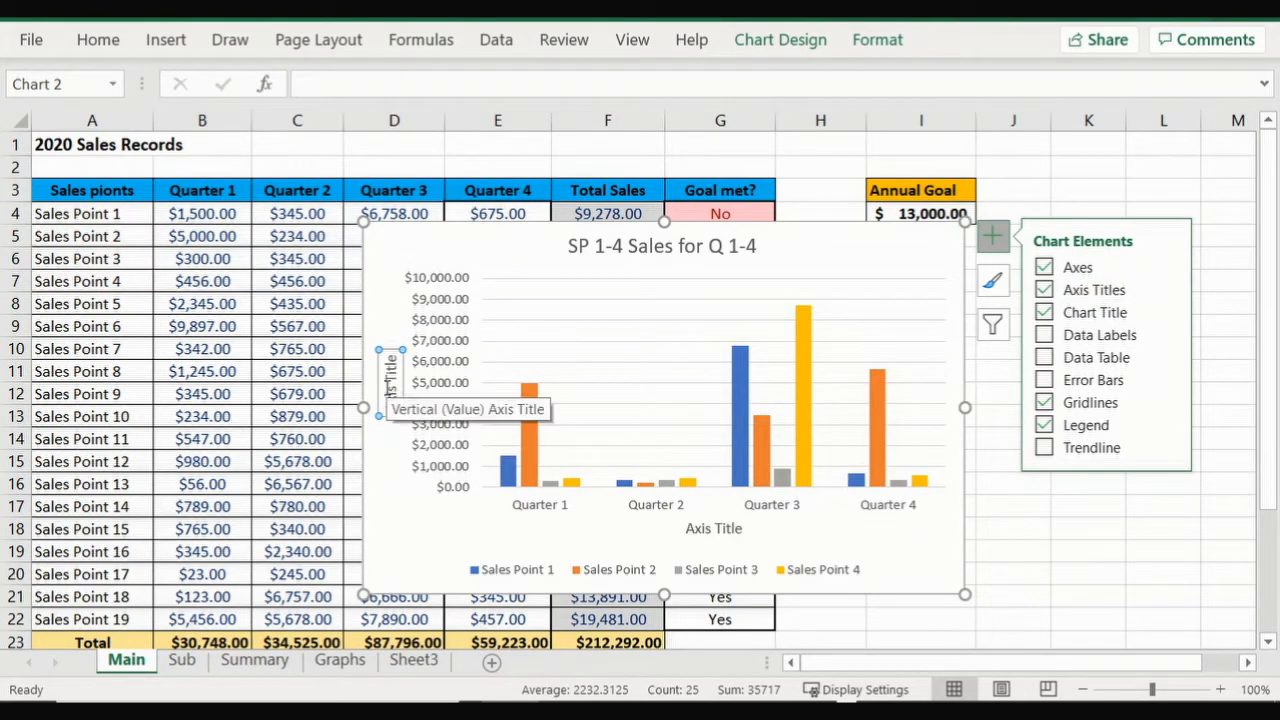
left_click(393, 396)
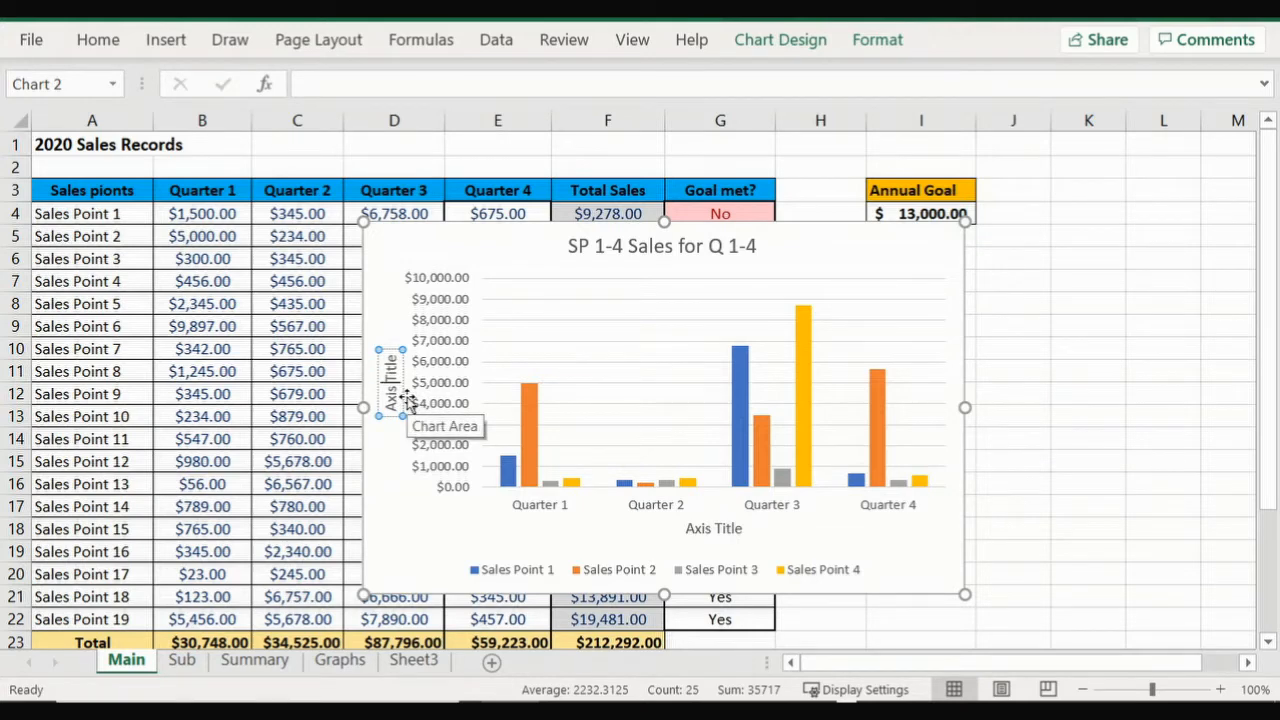
type("Sales amount")
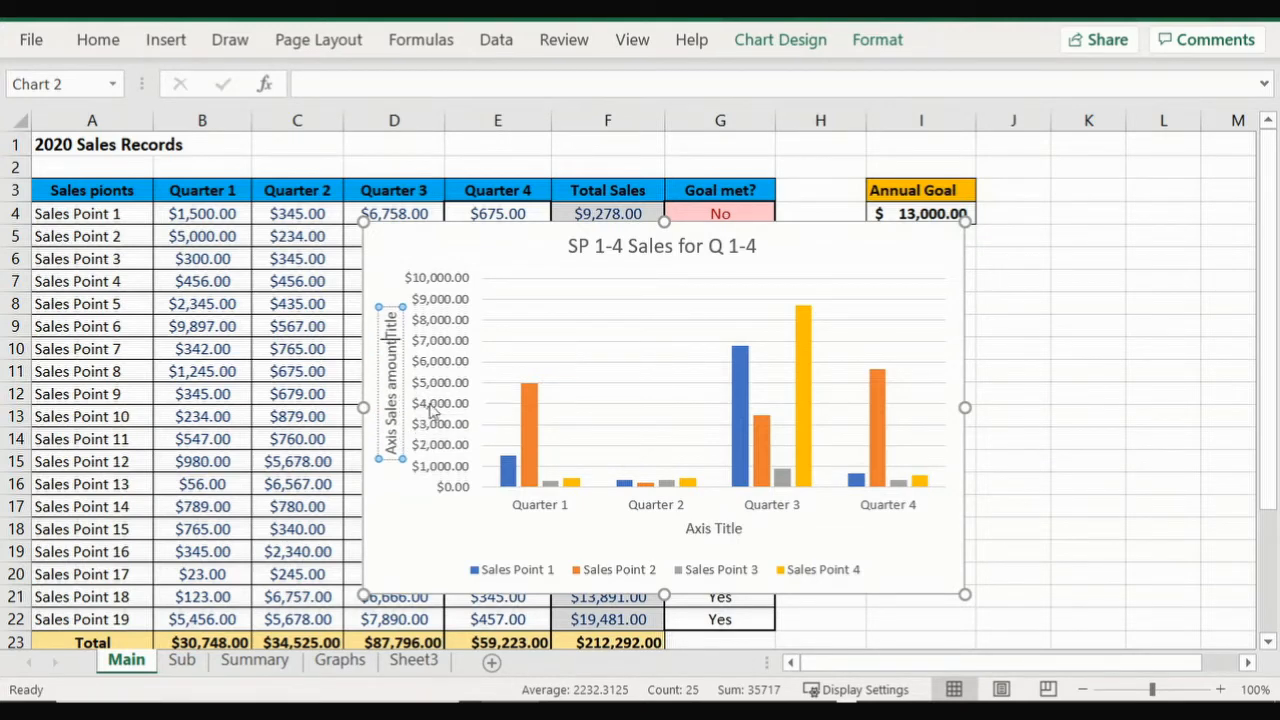
key("Delete")
key("Delete")
key("Delete")
key("Delete")
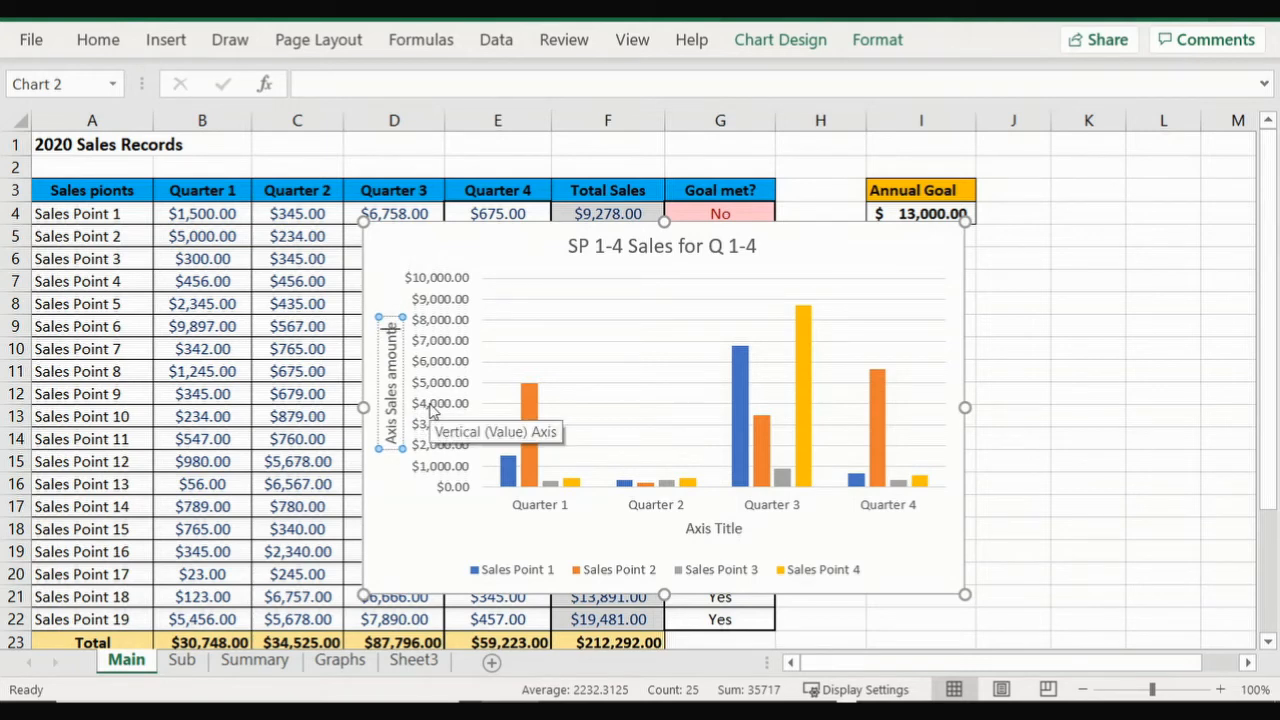
key("Left")
key("Left")
key("Left")
key("Left")
key("Left")
key("Left")
key("Left")
key("Left")
key("Left")
key("Left")
key("Left")
key("Left")
key("Left")
key("BackSpace")
key("BackSpace")
key("BackSpace")
key("BackSpace")
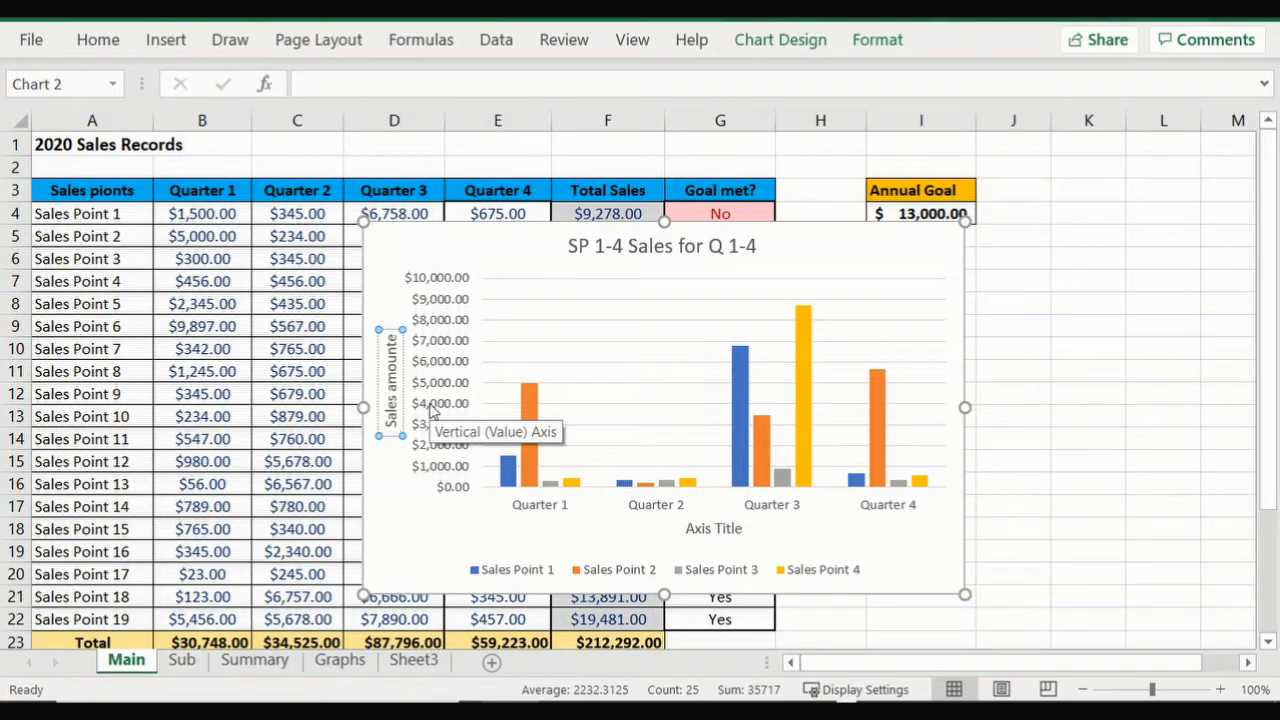
- Replace the horizontal axis title text with "Qaurters 2020" and deselect the chart
left_click(718, 530)
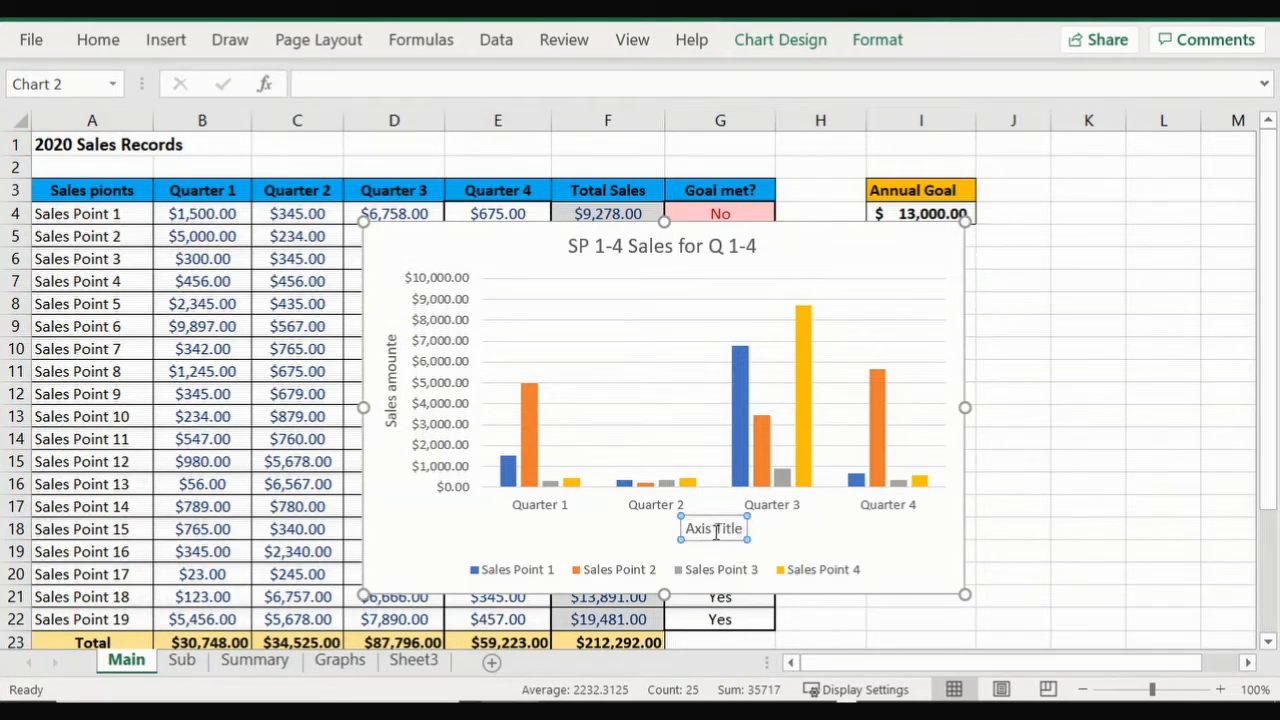
left_click(716, 531)
type("Sale")
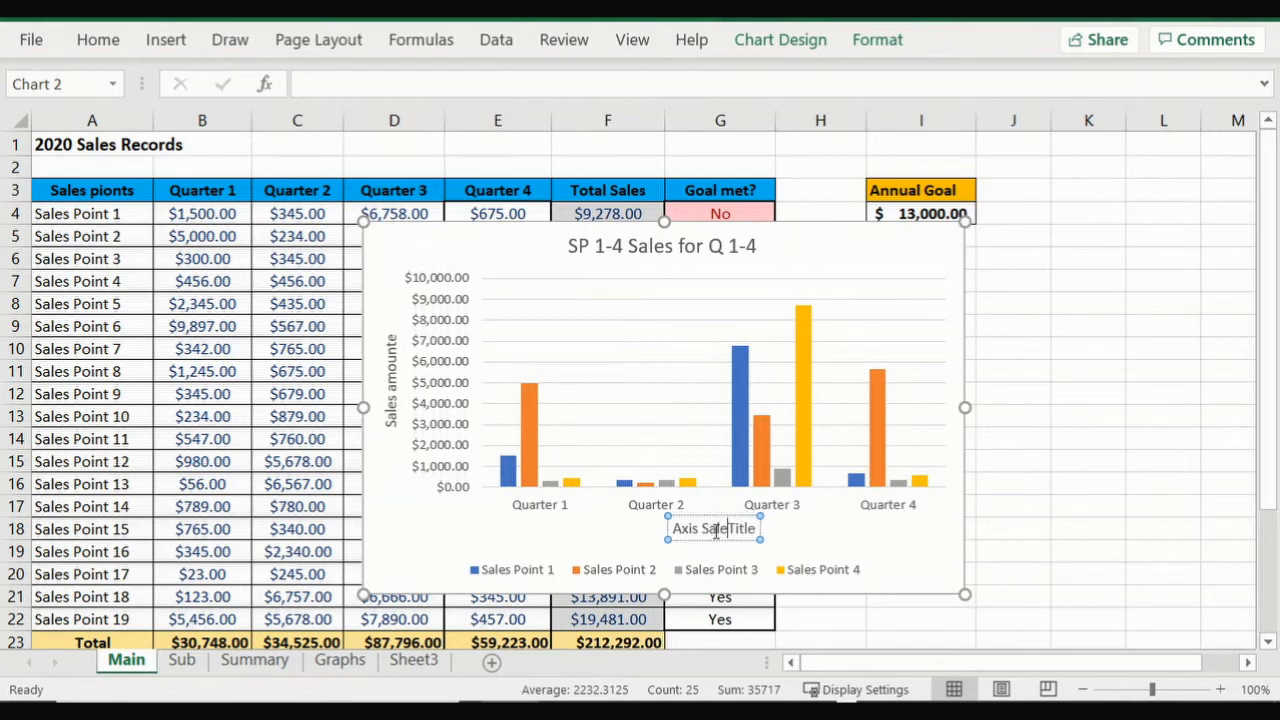
key("BackSpace")
key("BackSpace")
key("BackSpace")
key("Delete")
key("Delete")
key("Delete")
key("Delete")
key("Delete")
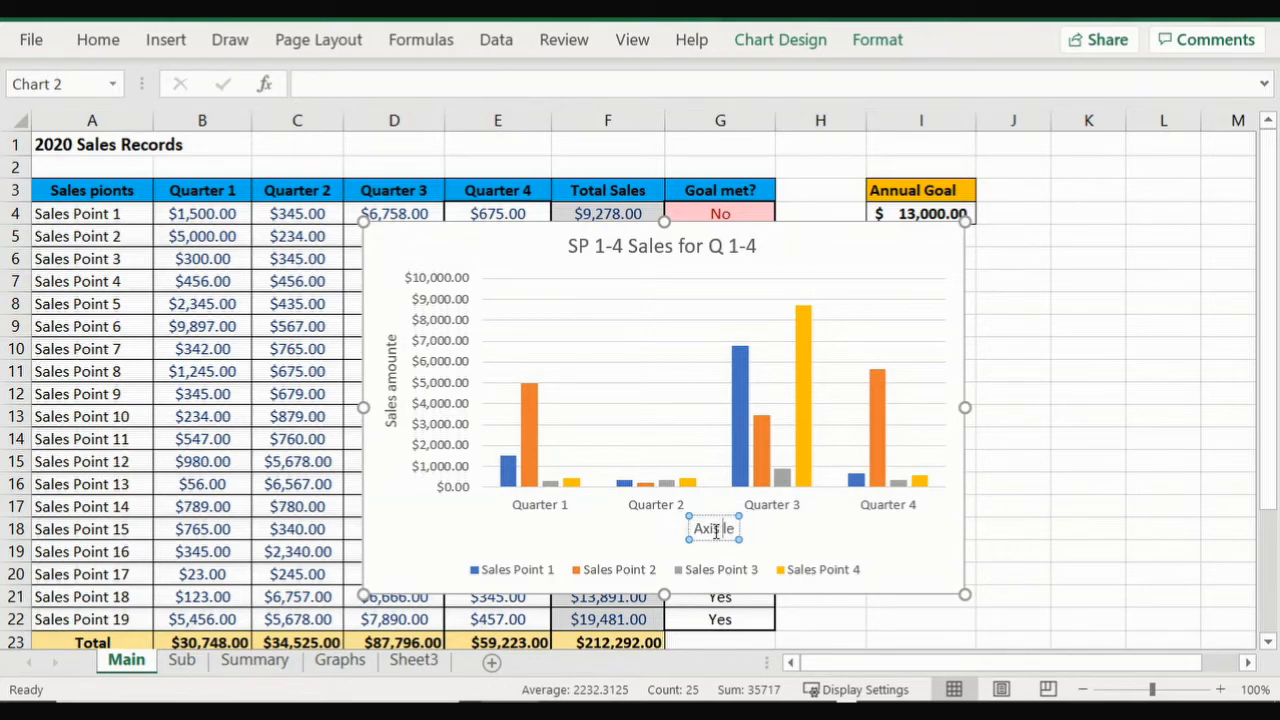
key("BackSpace")
key("BackSpace")
key("BackSpace")
key("BackSpace")
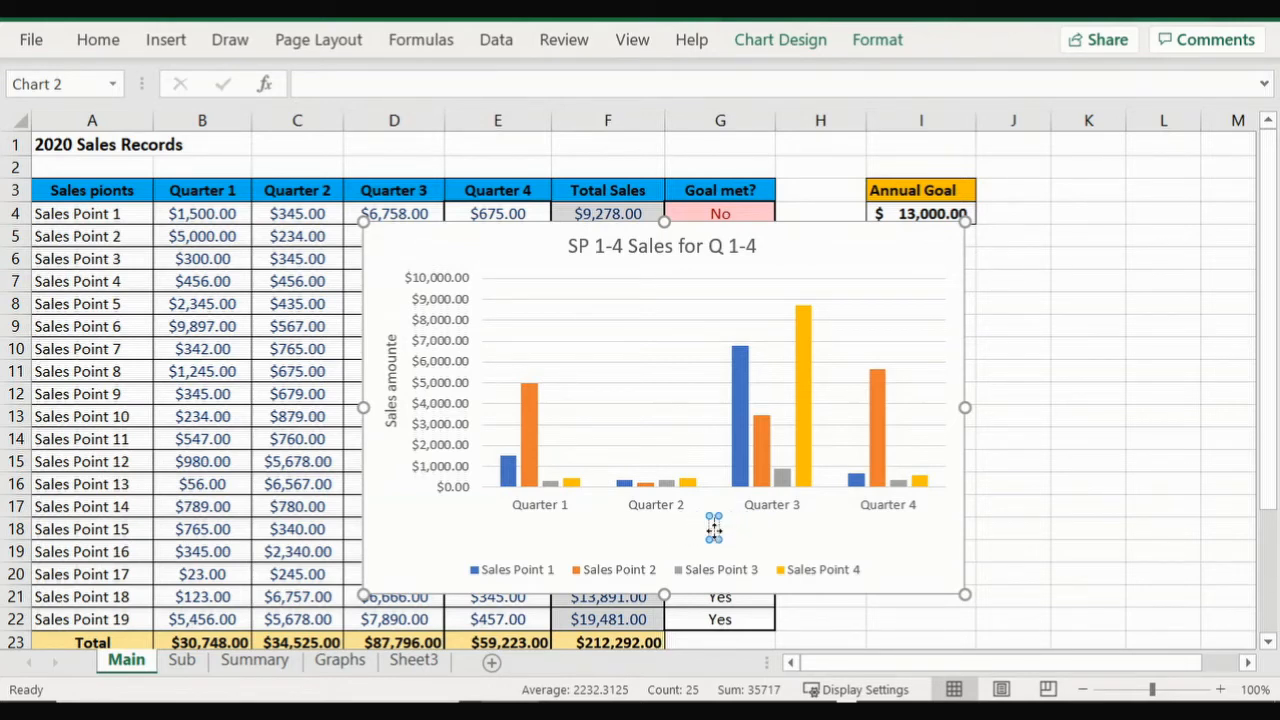
type("Qaurters")
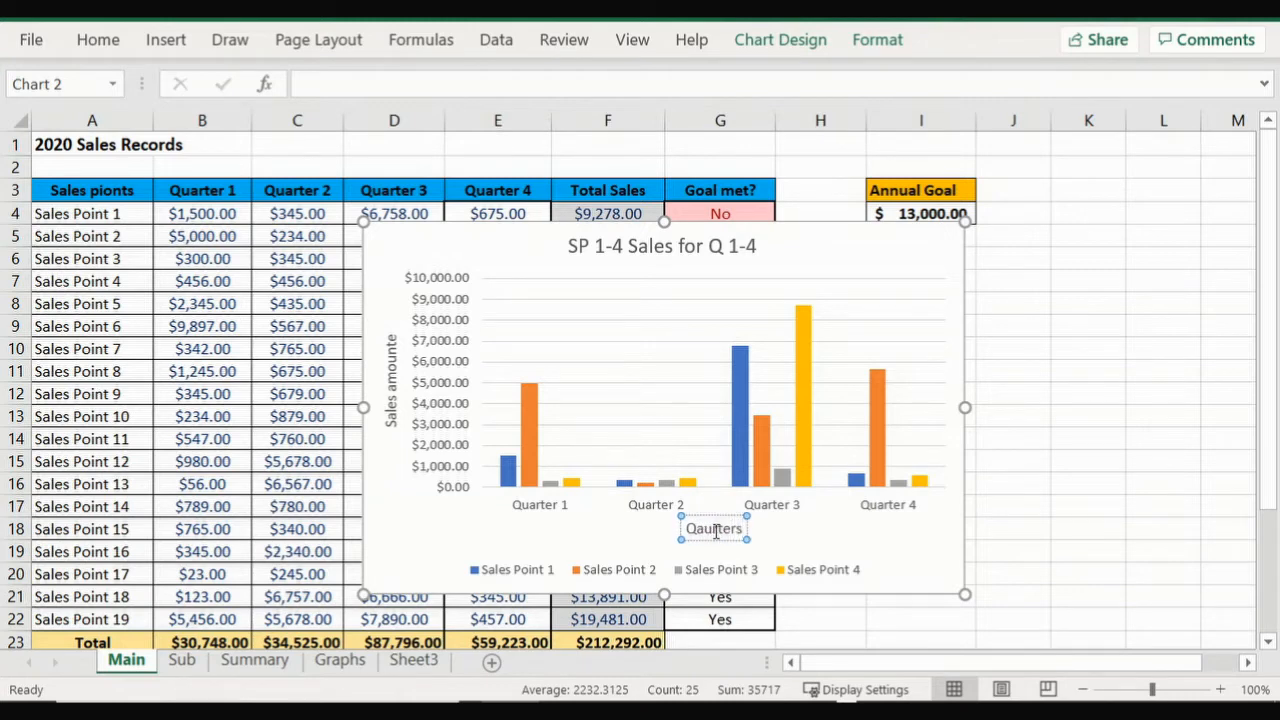
type(" 2020")
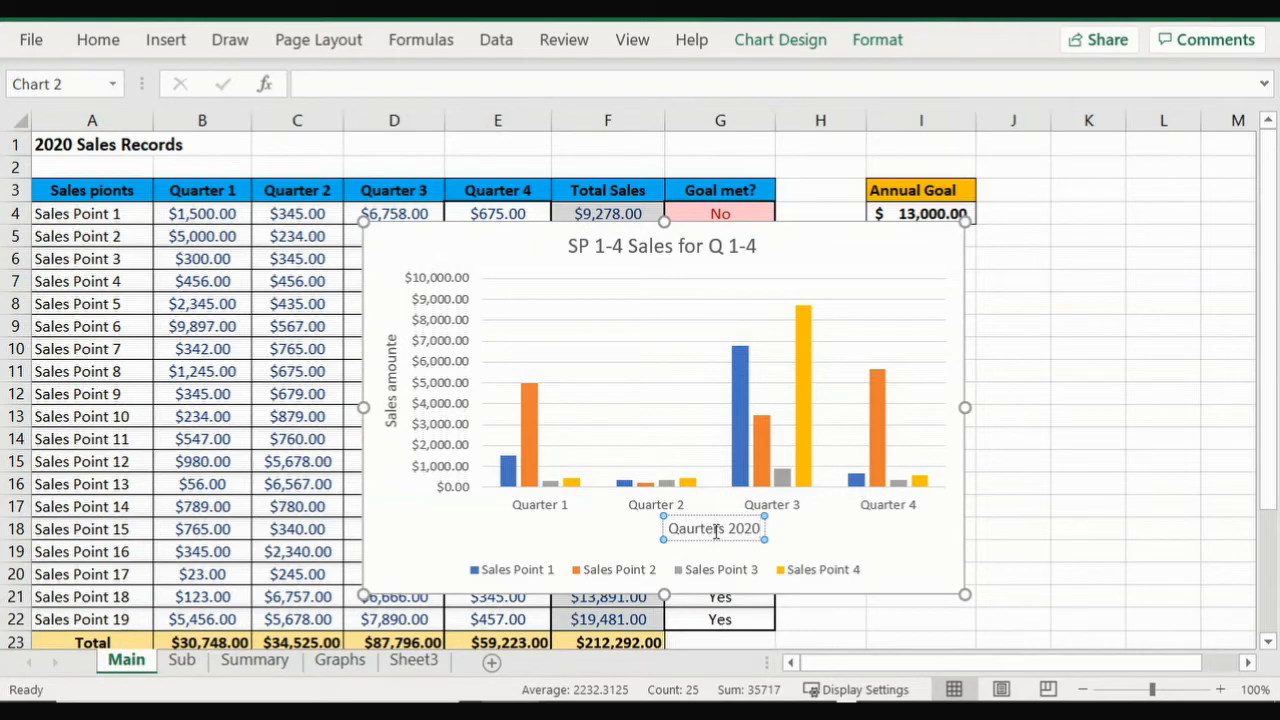
left_click(1057, 410)
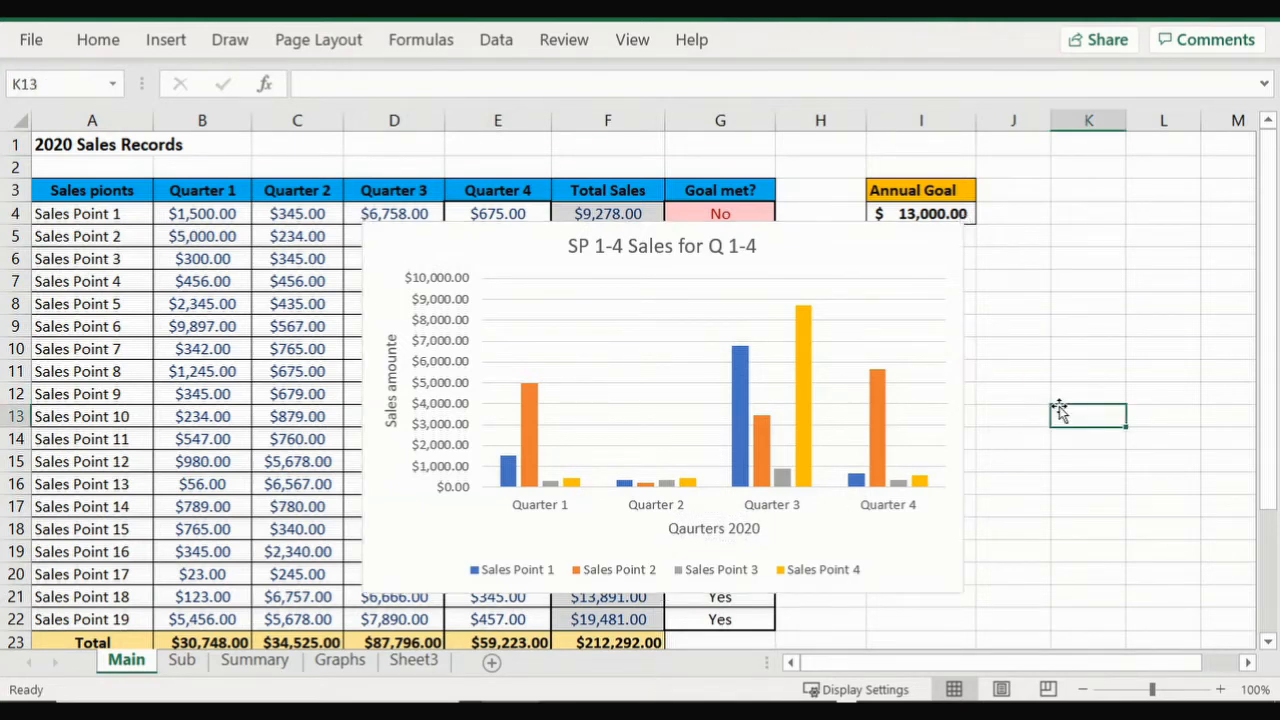
- Apply the dark Style 8 to the chart and move it right and slightly up, so it starts in column E
left_click(878, 289)
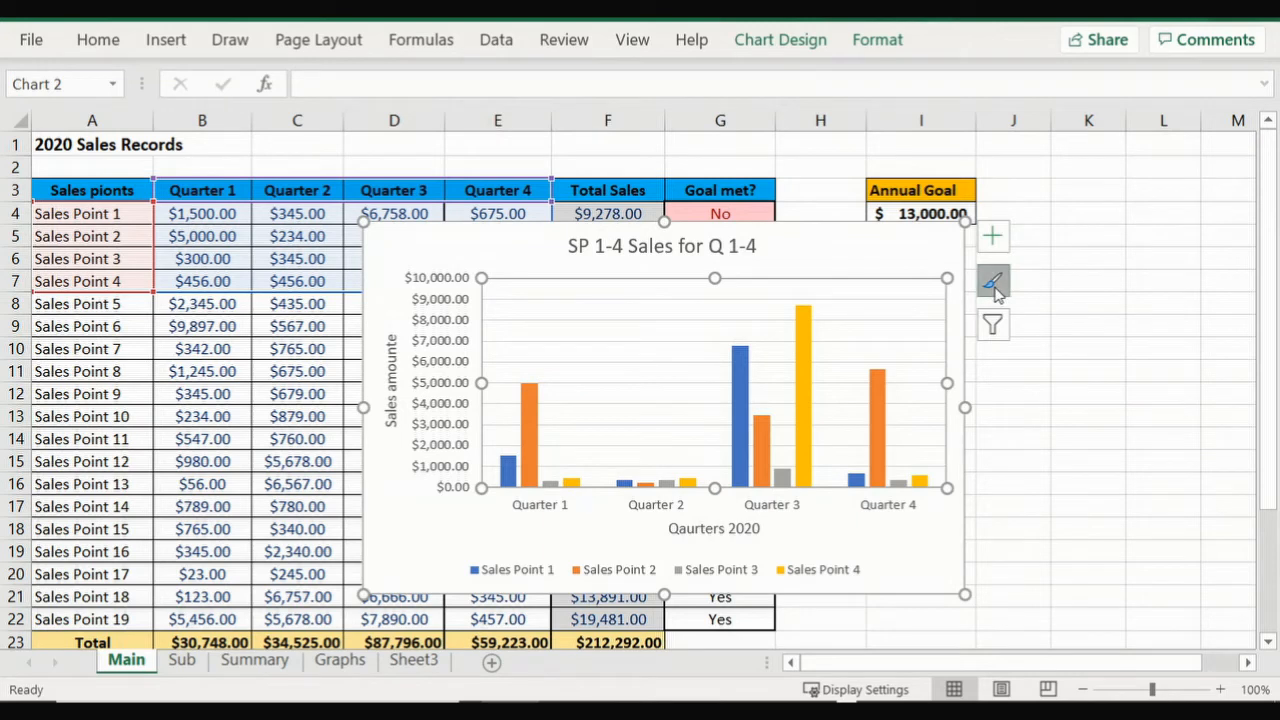
left_click(993, 285)
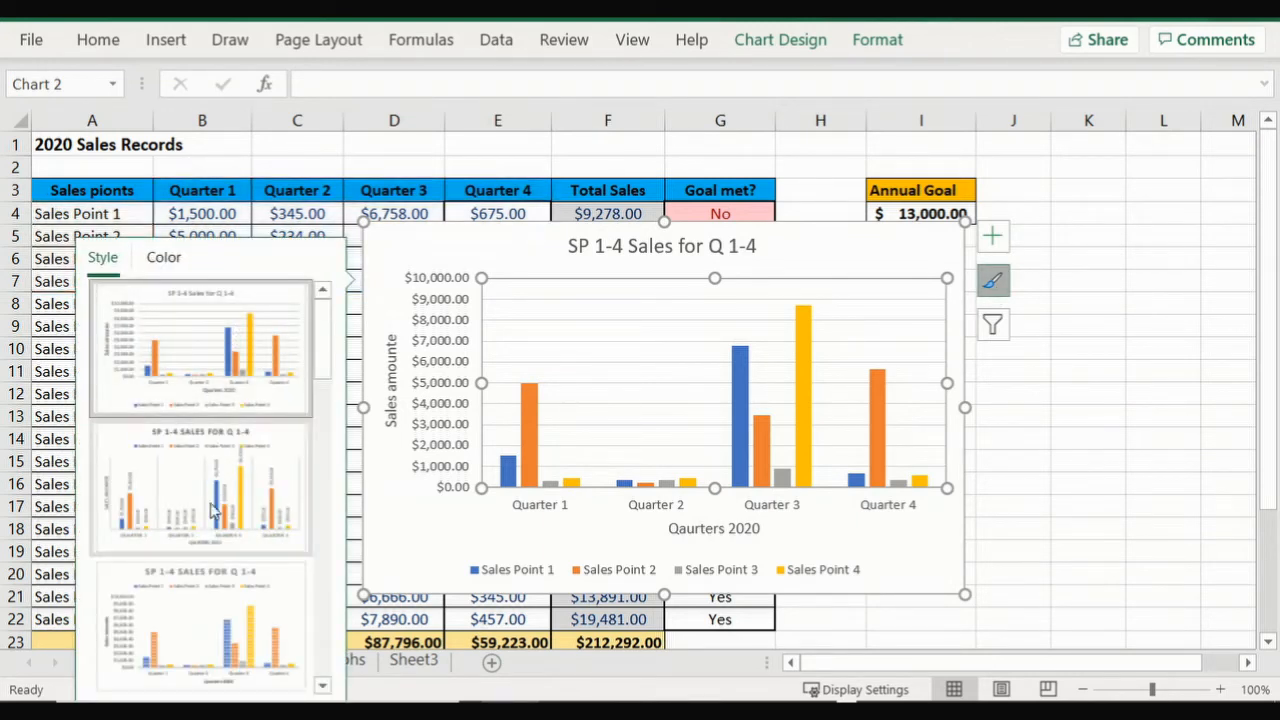
scroll(210, 505, "down", 2)
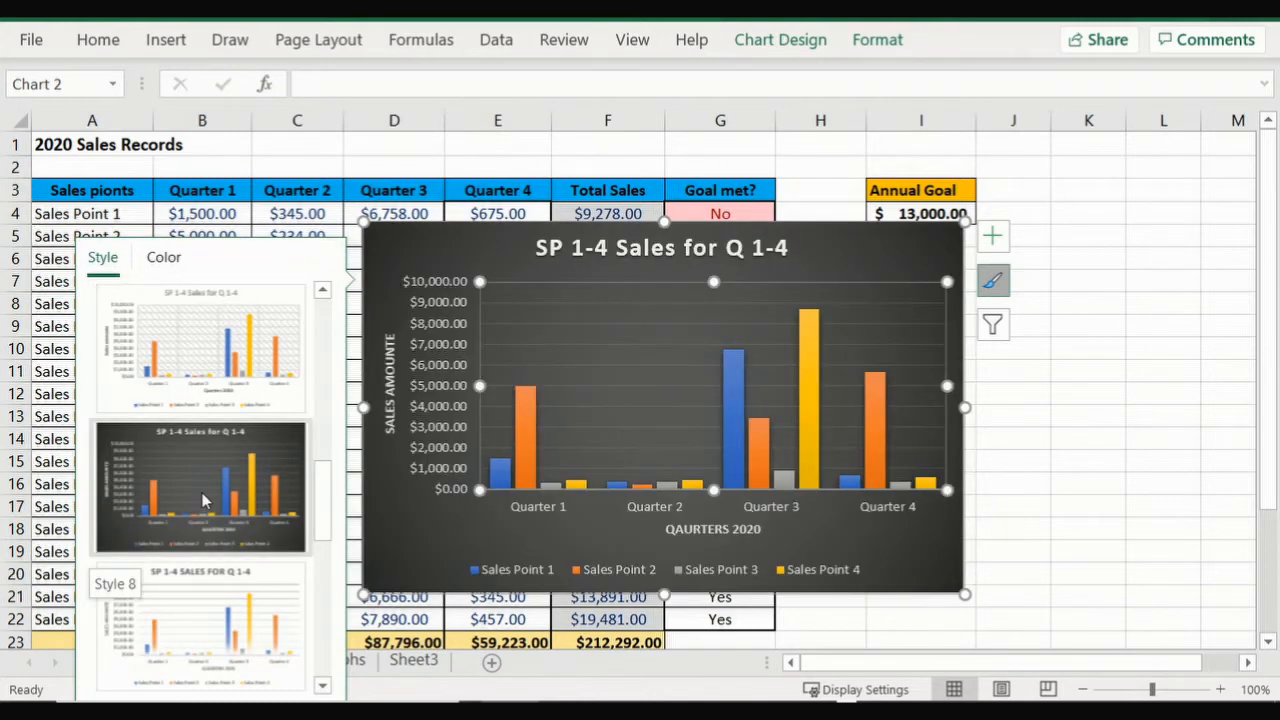
left_click(203, 500)
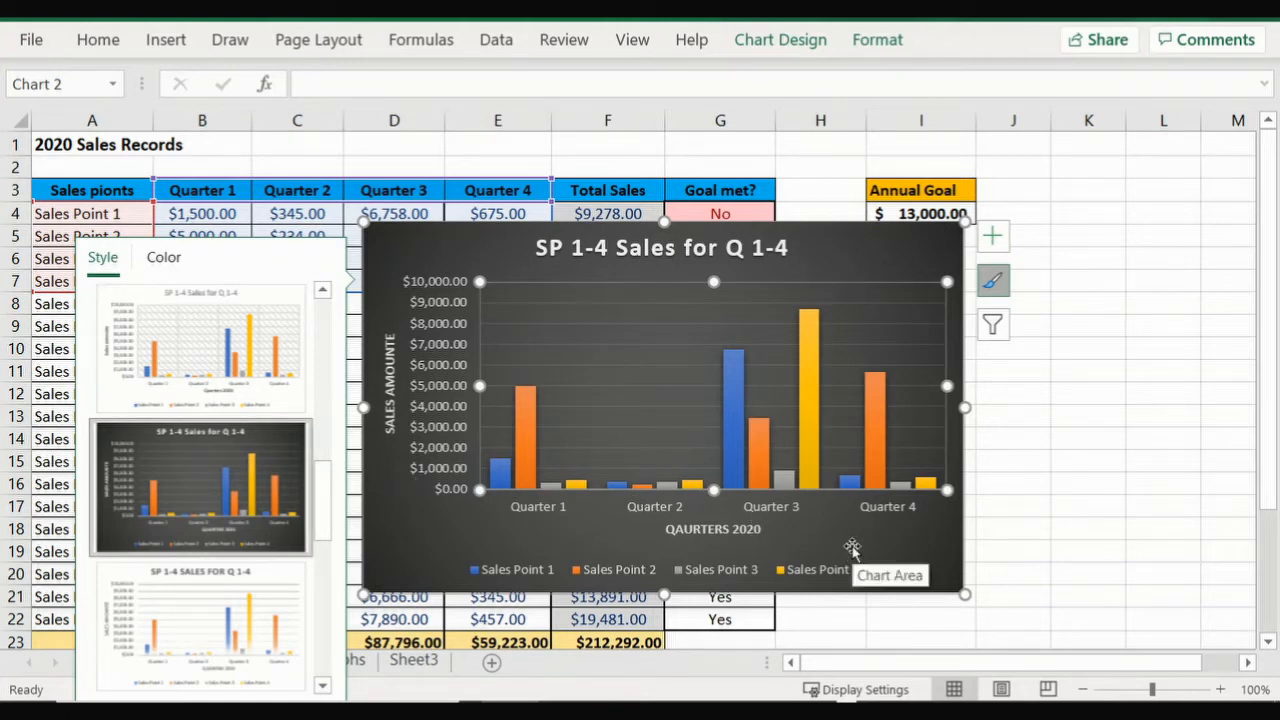
left_click(843, 252)
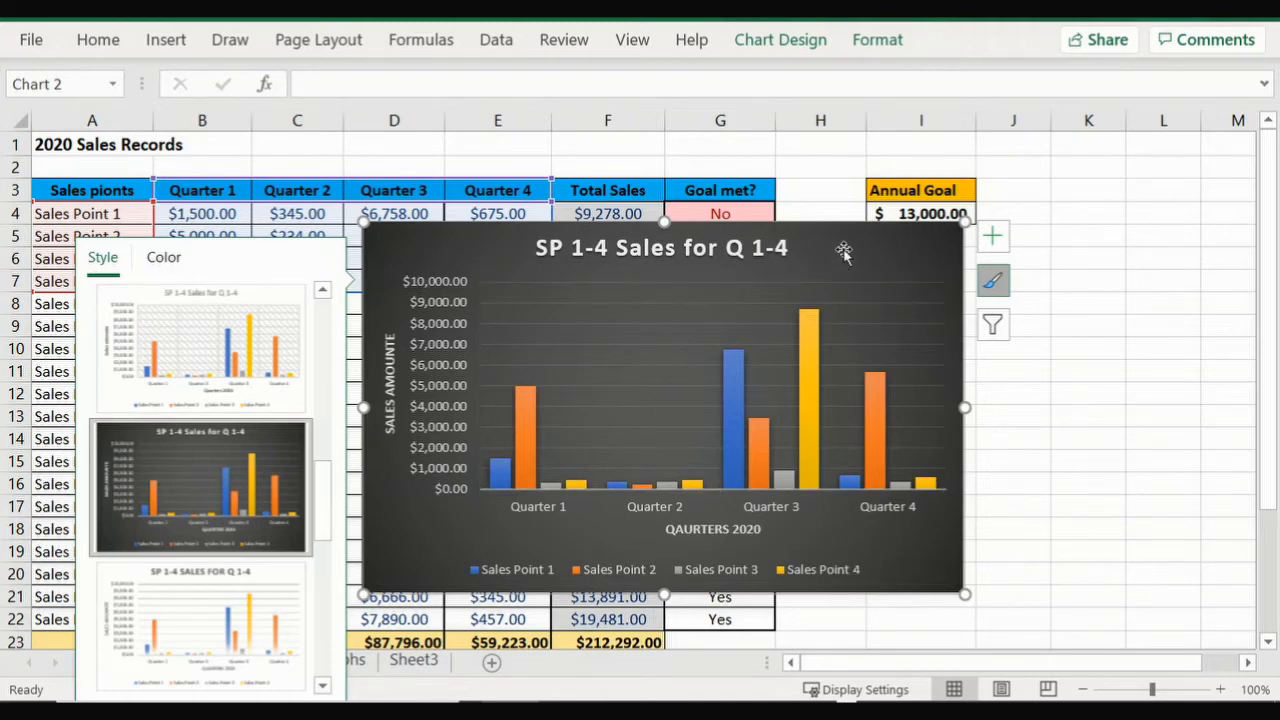
left_click_drag(843, 252, 943, 220)
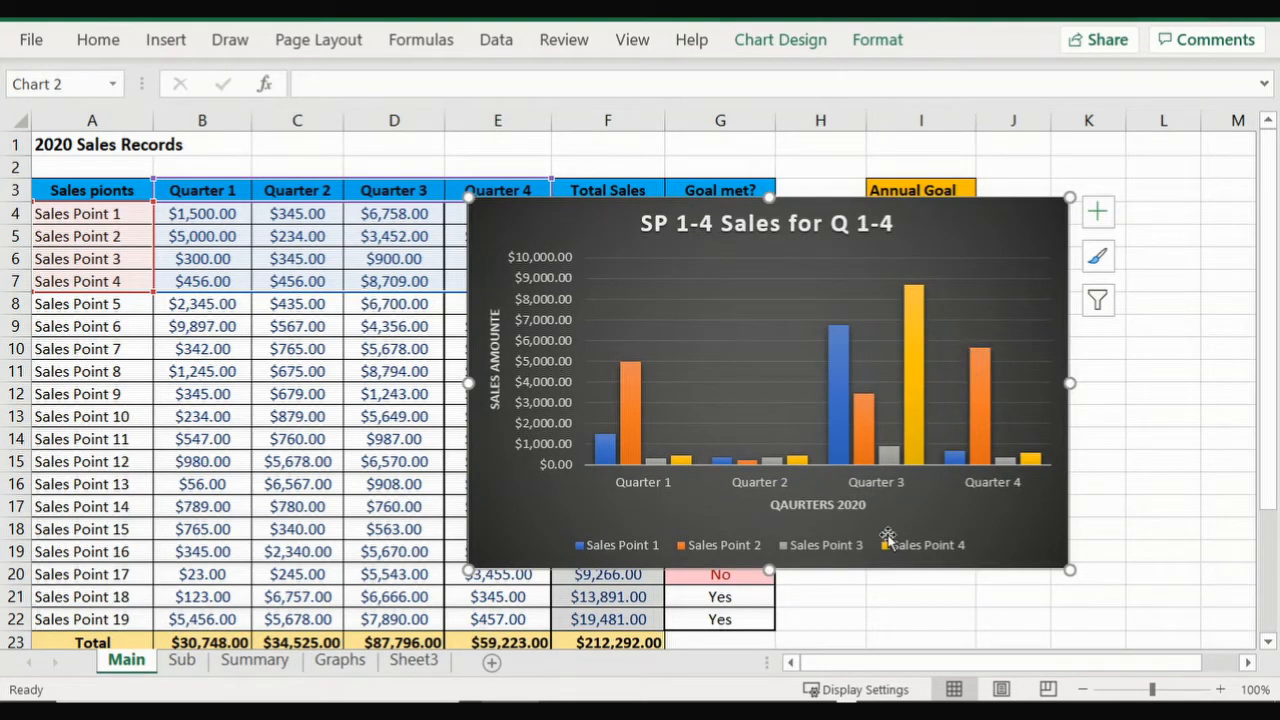
- Set the chart legend's font size to 10.5 and move the legend directly beneath the chart title
left_click(814, 537)
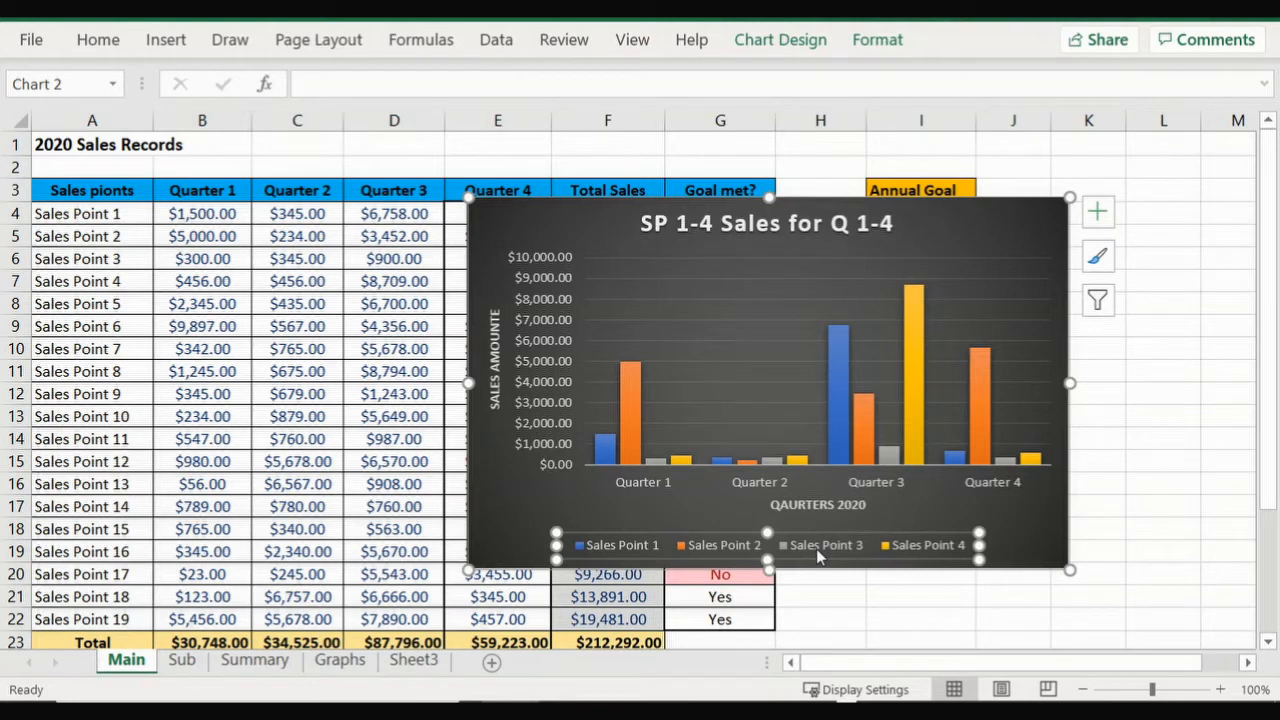
left_click(101, 39)
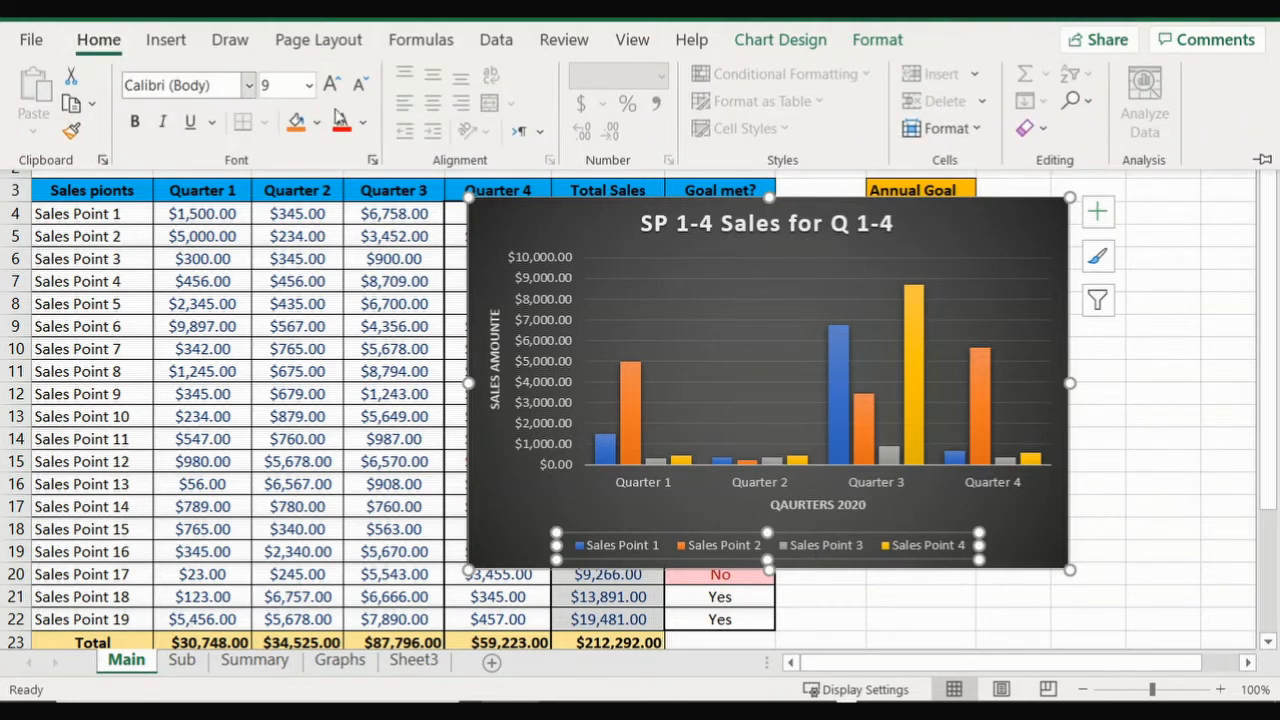
left_click(309, 86)
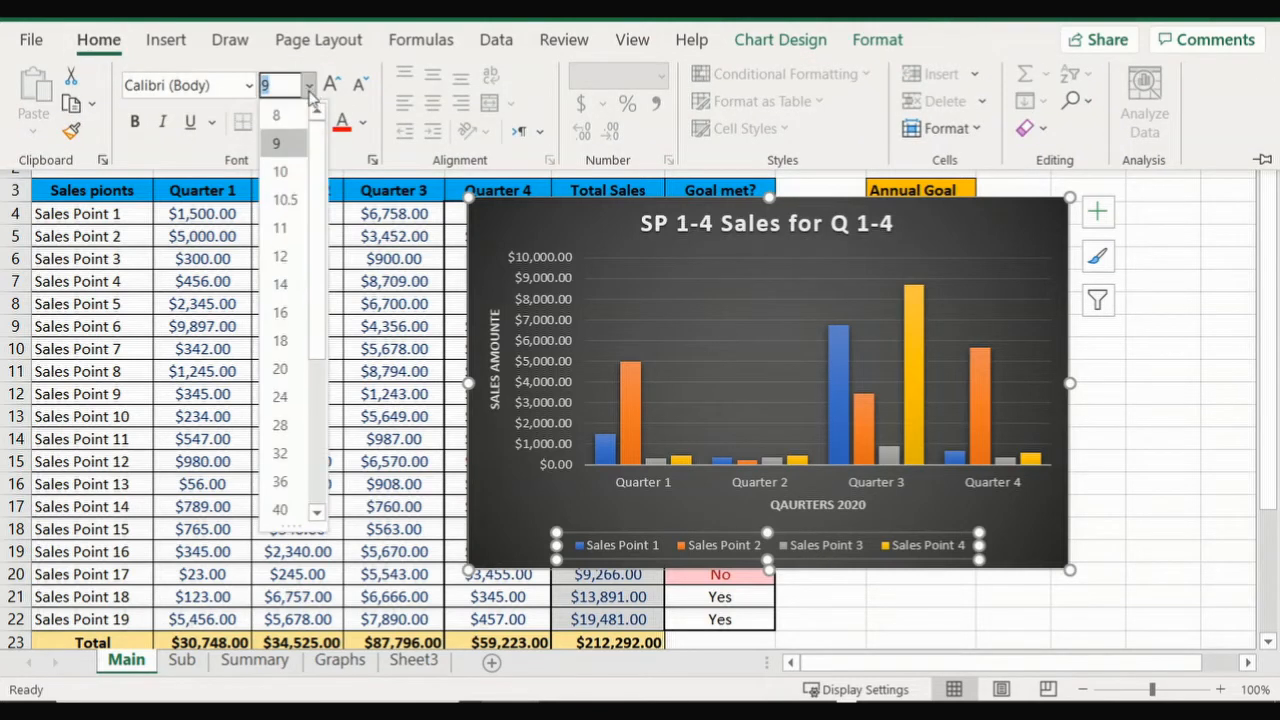
left_click(286, 201)
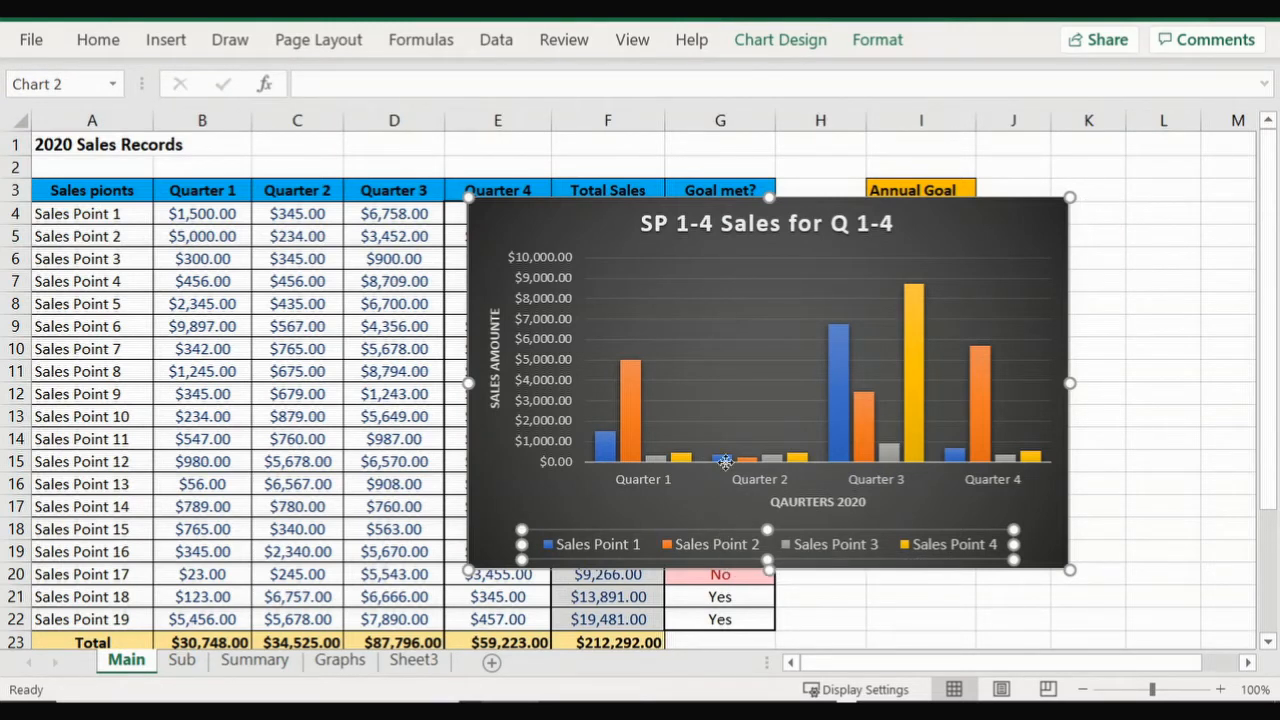
left_click_drag(744, 252, 748, 240)
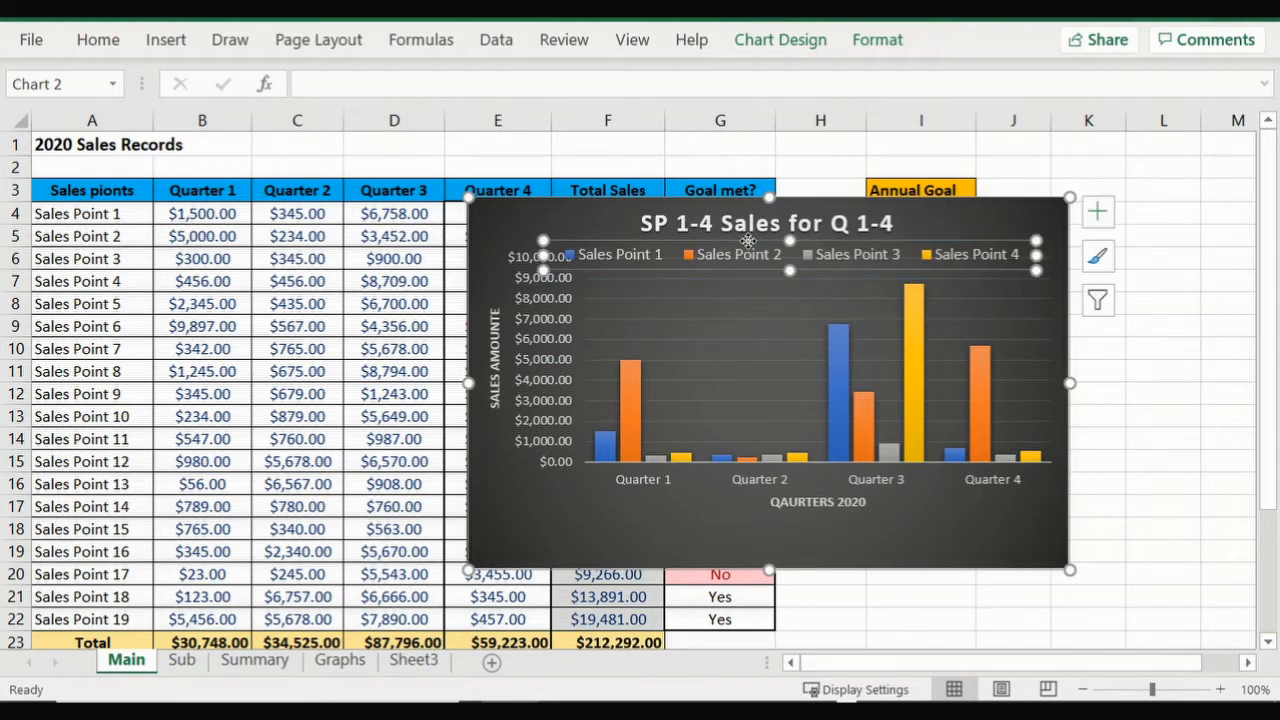
- Extend the chart's lower edge to about the end of row 21 and lower the plot area clear of the legend
left_click_drag(768, 570, 776, 609)
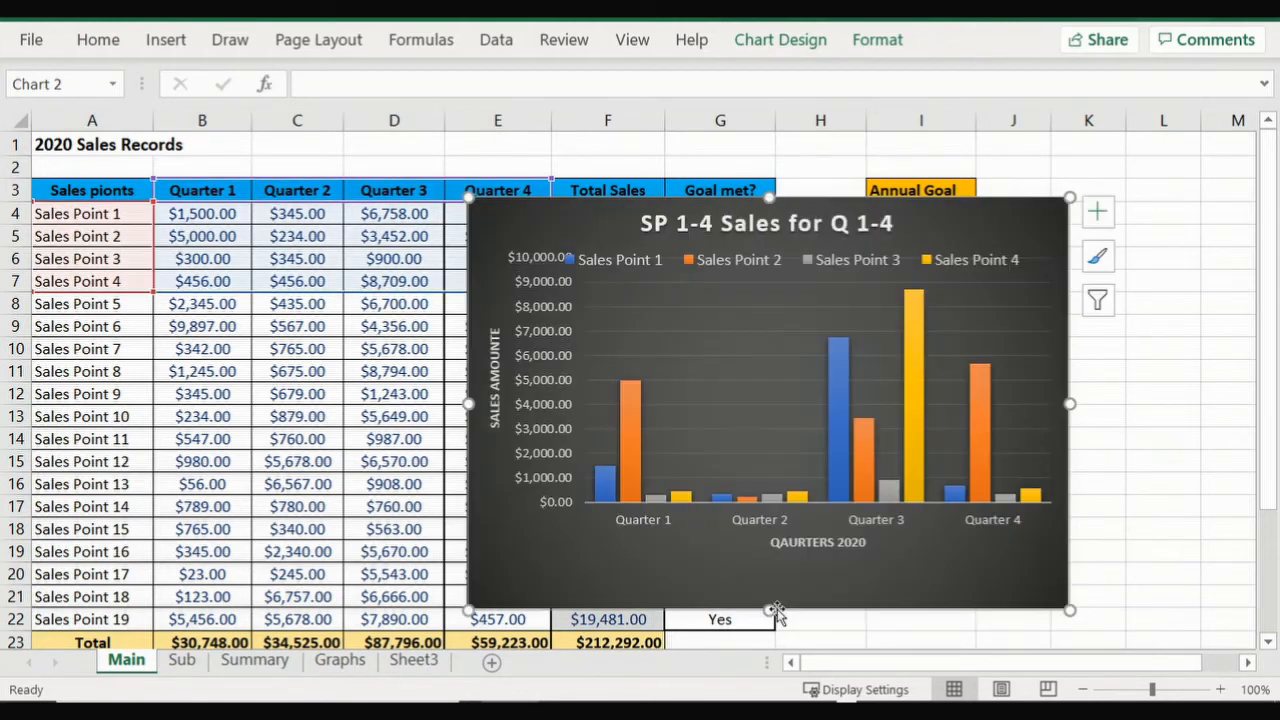
left_click(746, 416)
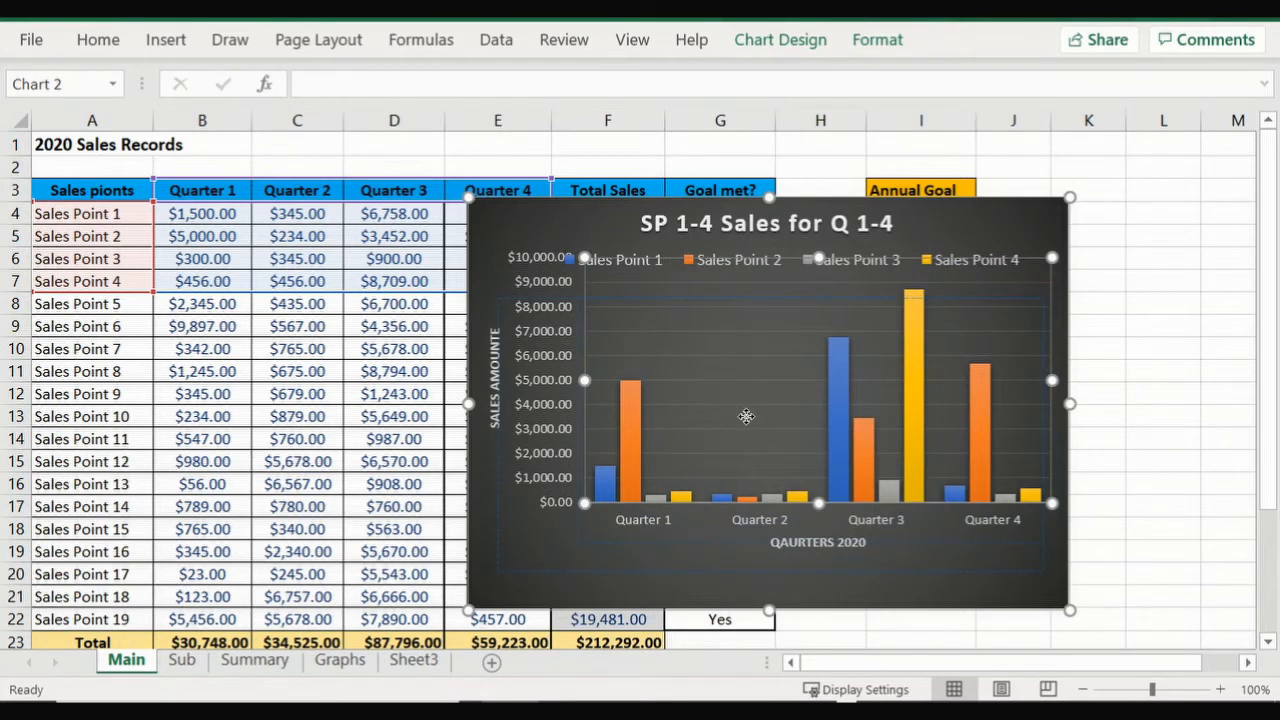
left_click_drag(746, 416, 748, 424)
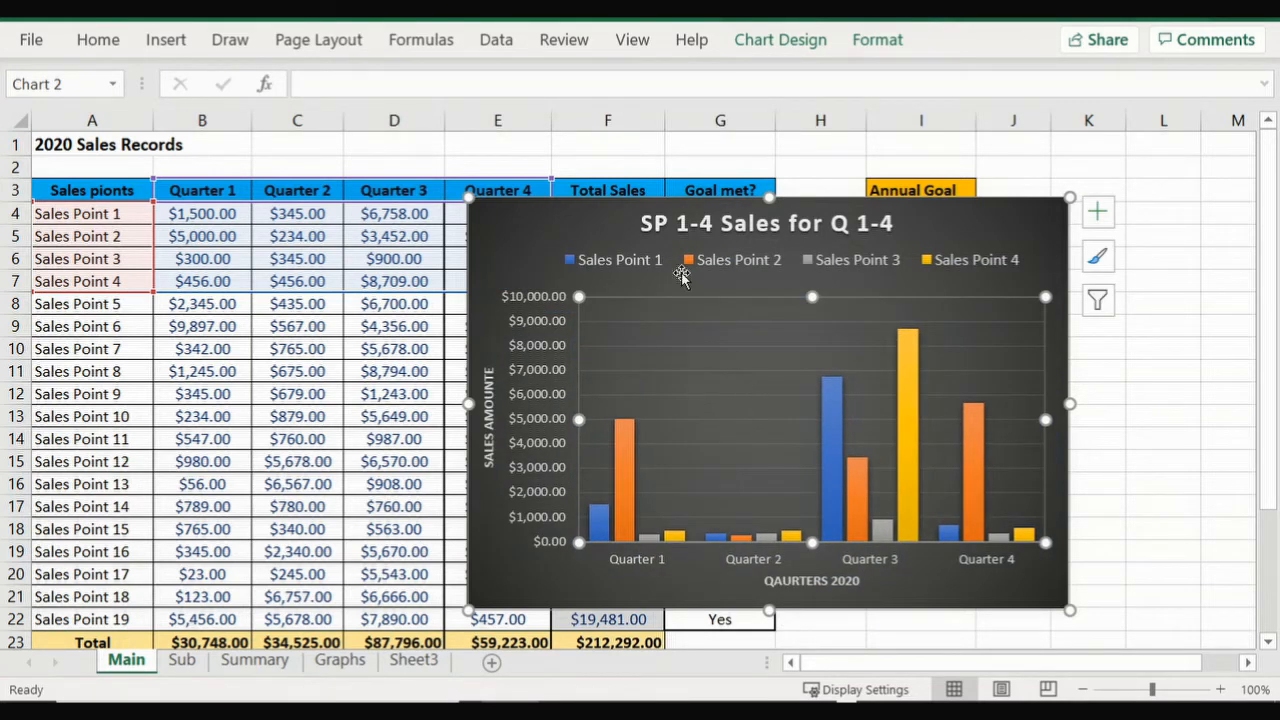
left_click(516, 232)
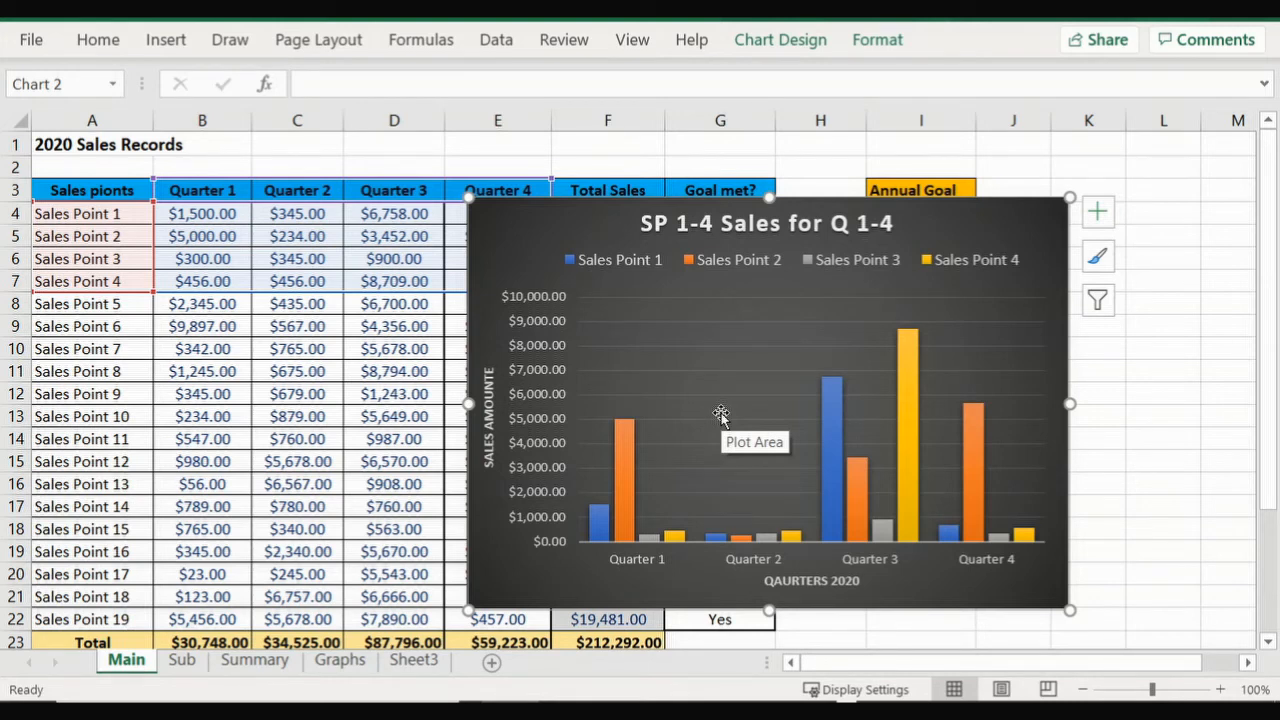
- Move the chart from the Main sheet to the Graphs sheet as an embedded object
left_click(714, 341)
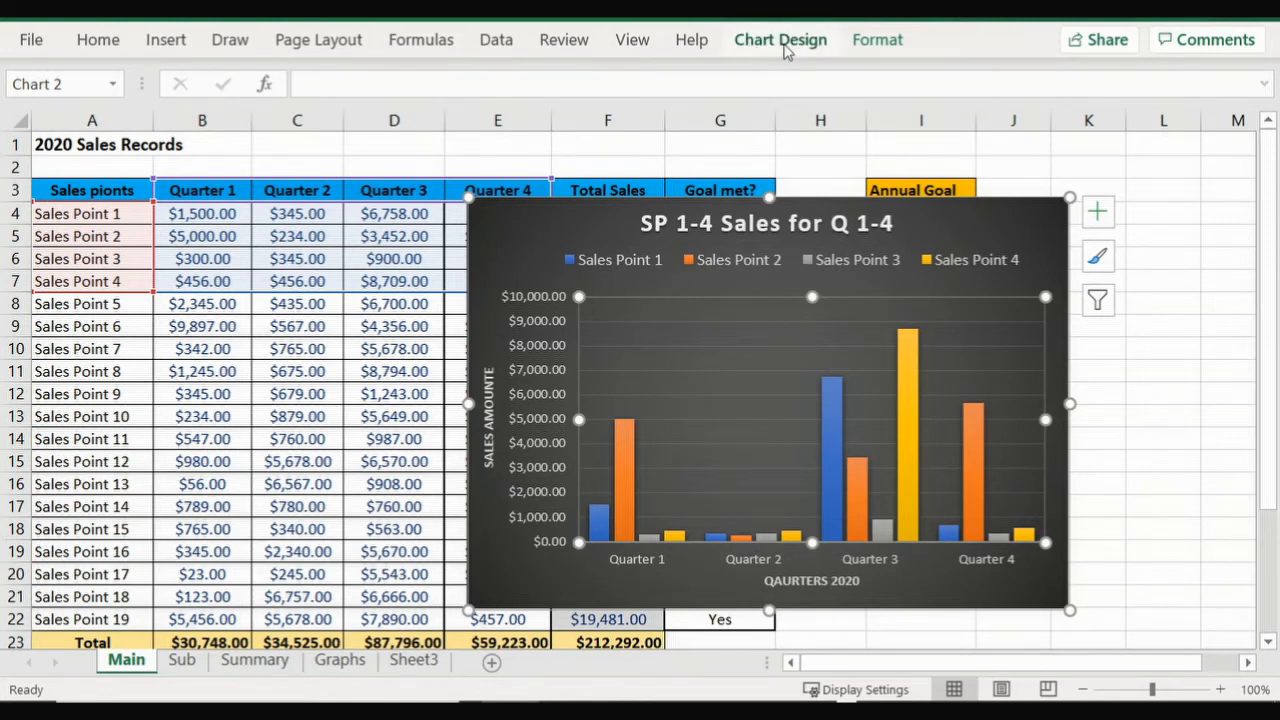
left_click(784, 51)
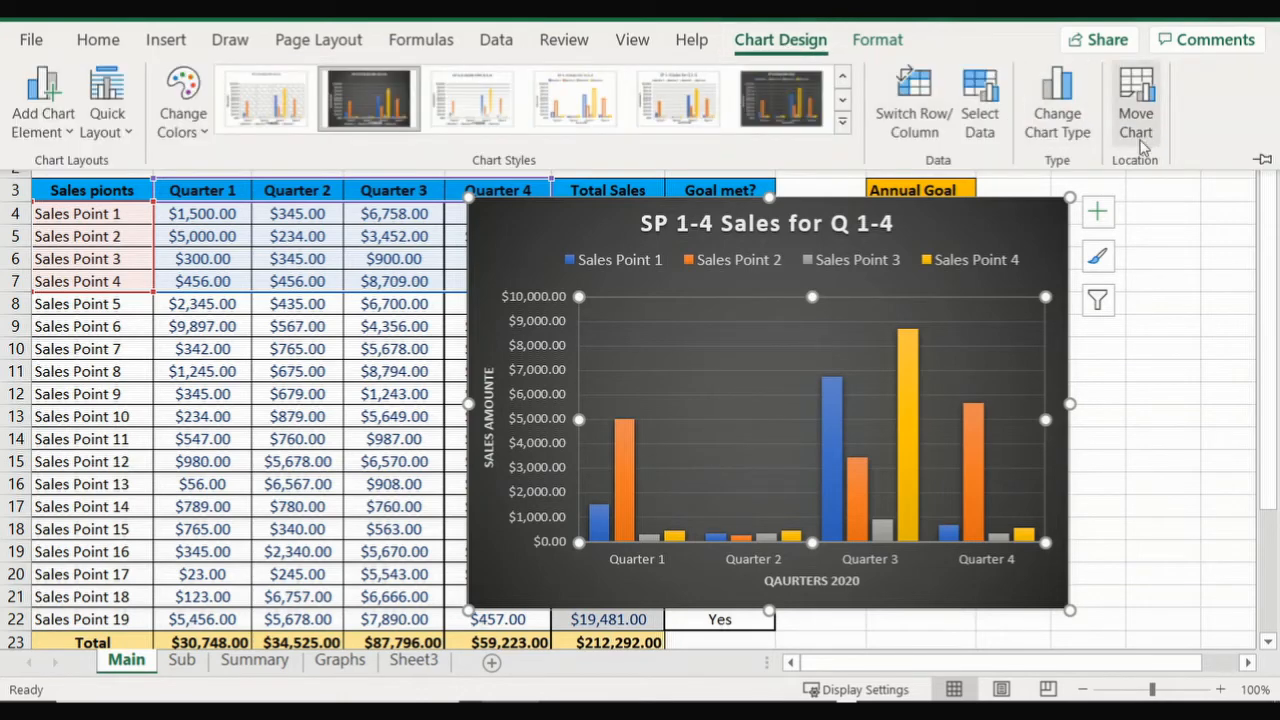
left_click(1136, 125)
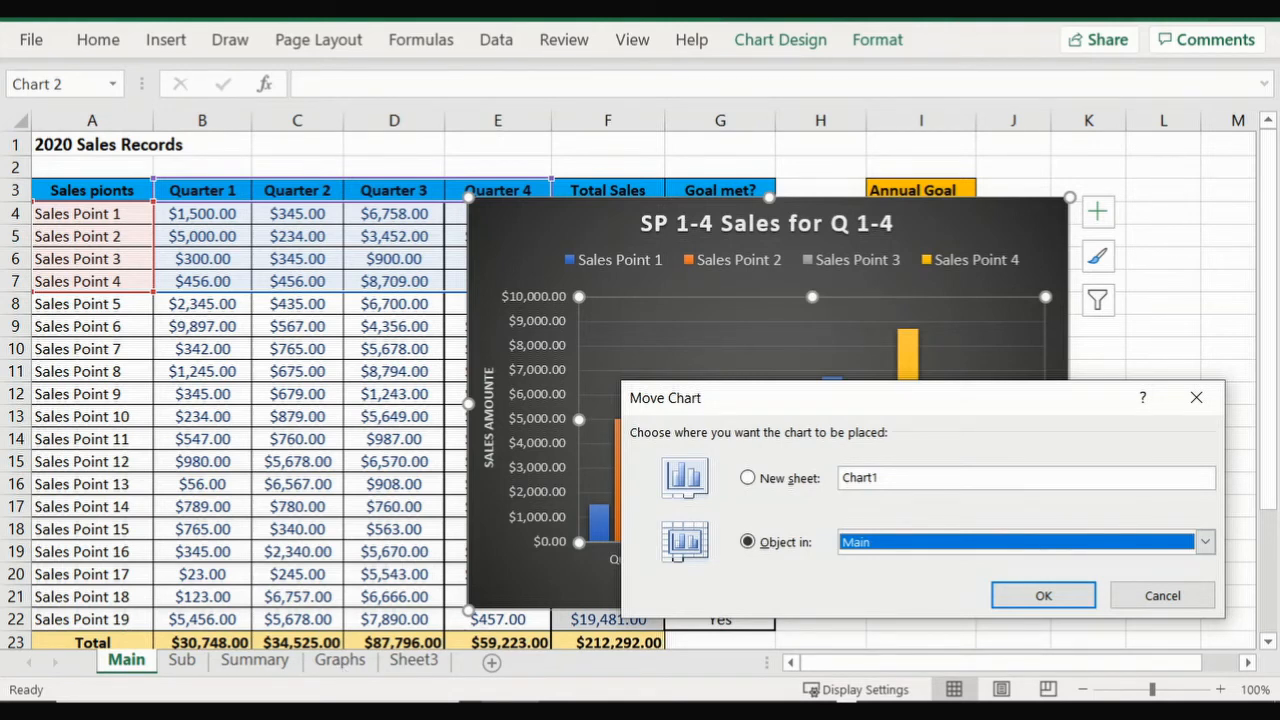
left_click(1205, 542)
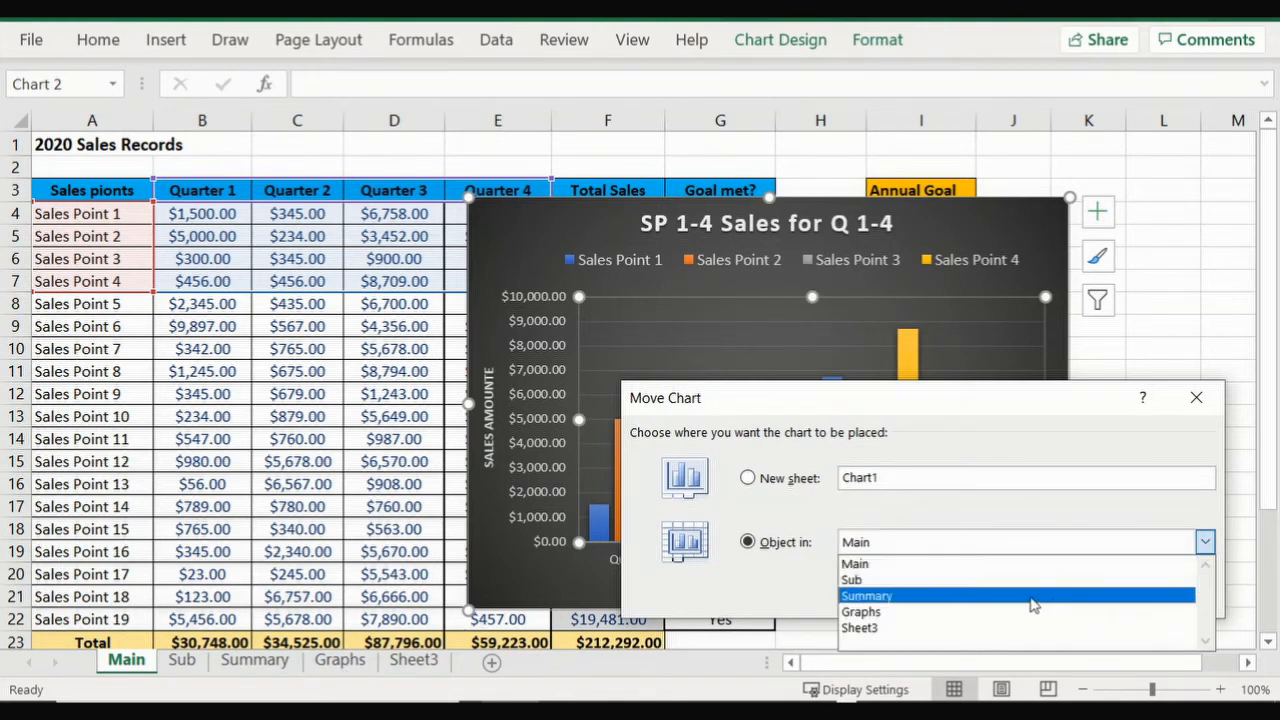
left_click(990, 612)
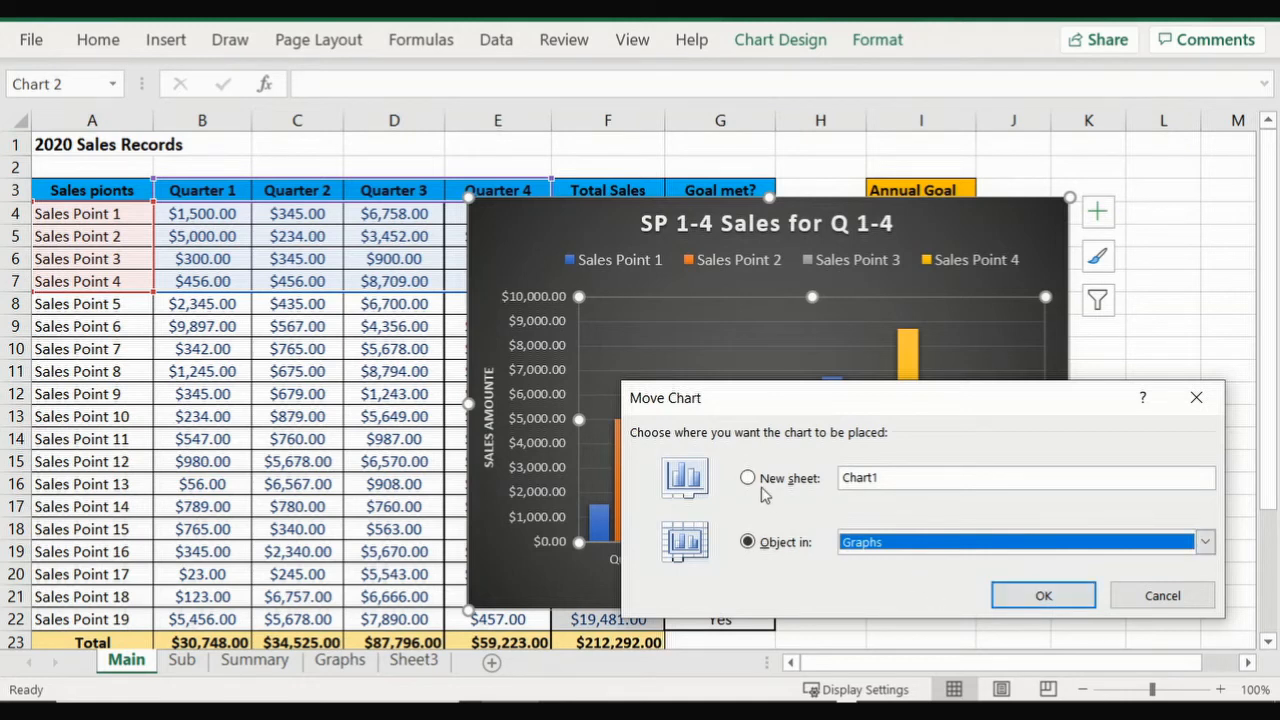
left_click(748, 479)
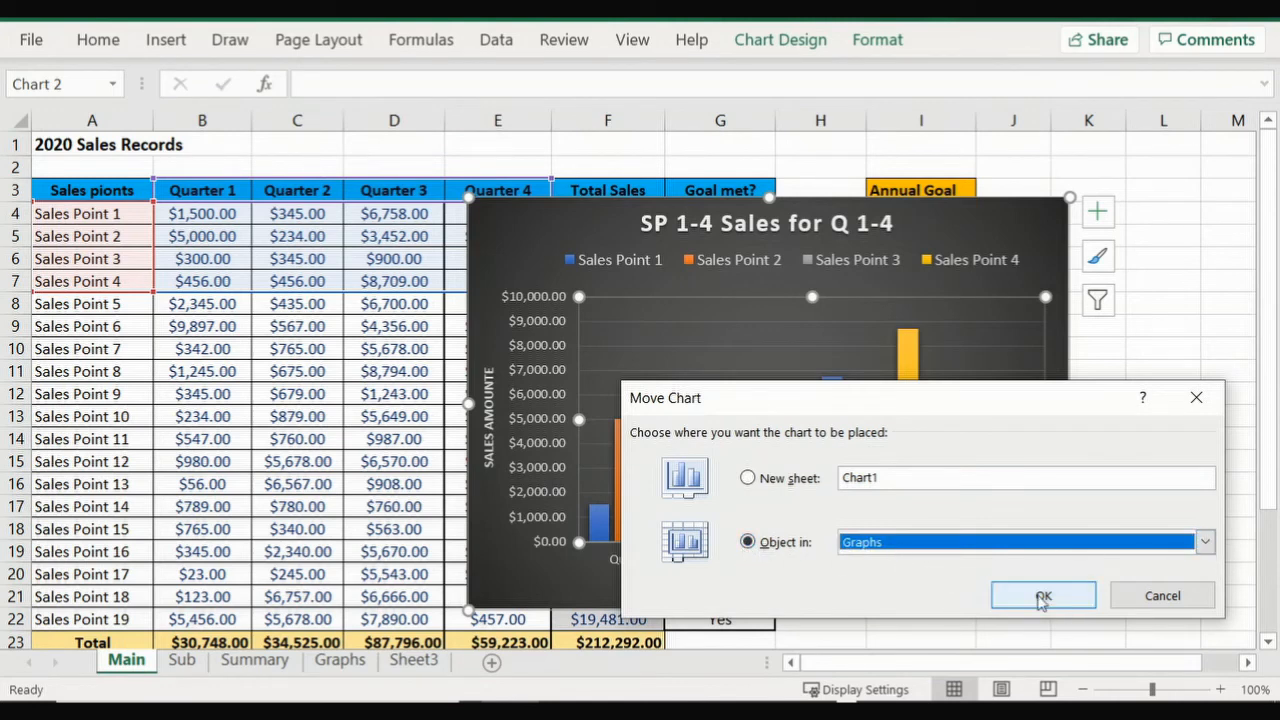
left_click(1012, 594)
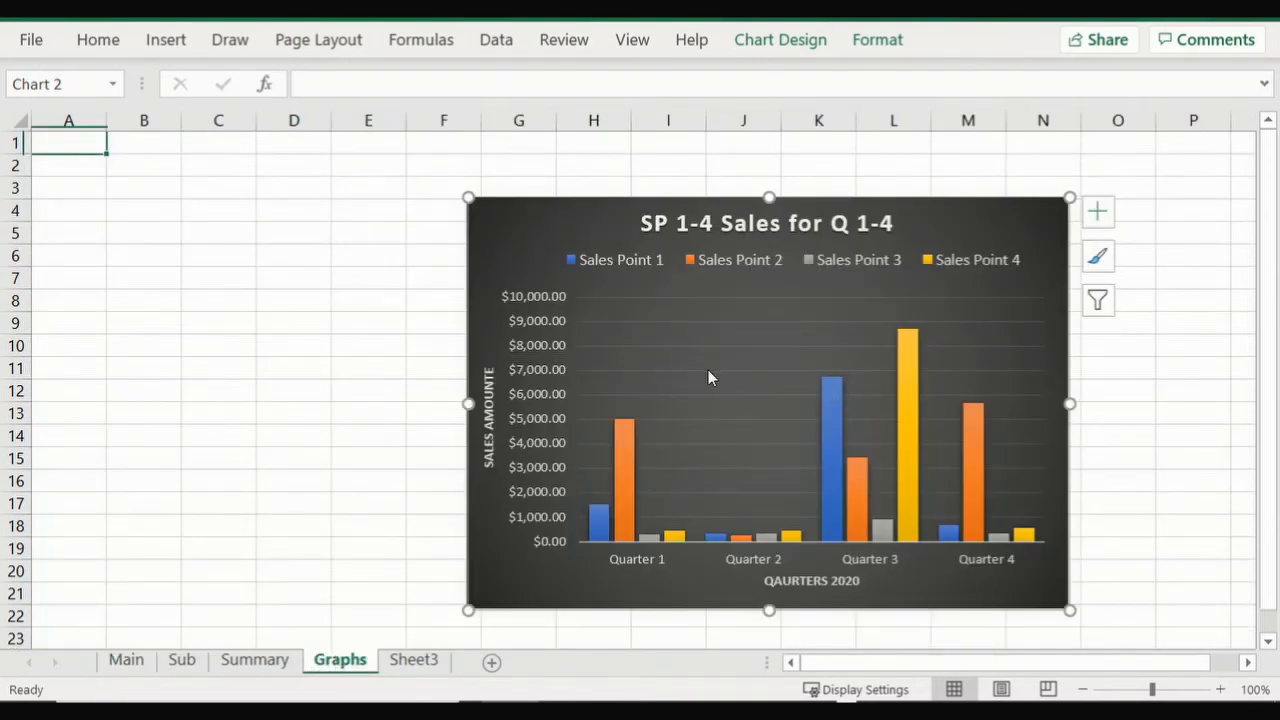
- Nudge the plot area slightly right and reposition the chart on the Graphs sheet so it starts in column C, row 2
left_click(760, 390)
left_click_drag(677, 375, 766, 386)
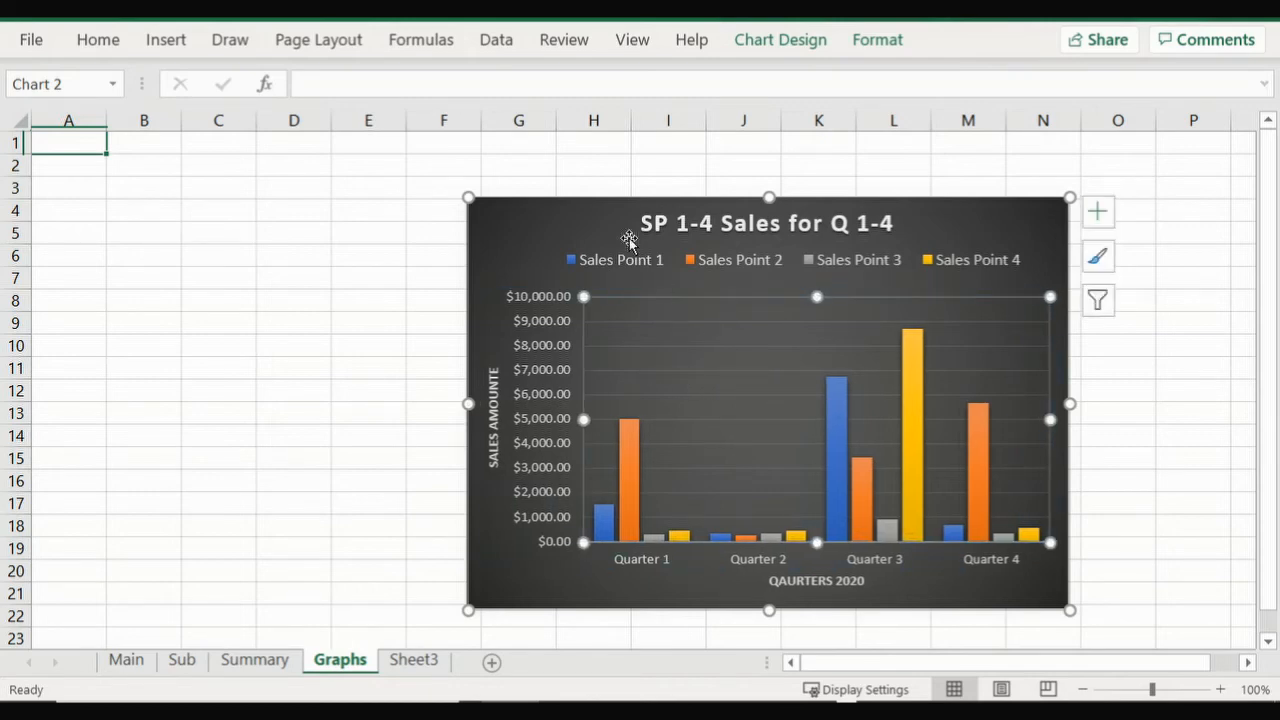
left_click_drag(543, 220, 267, 189)
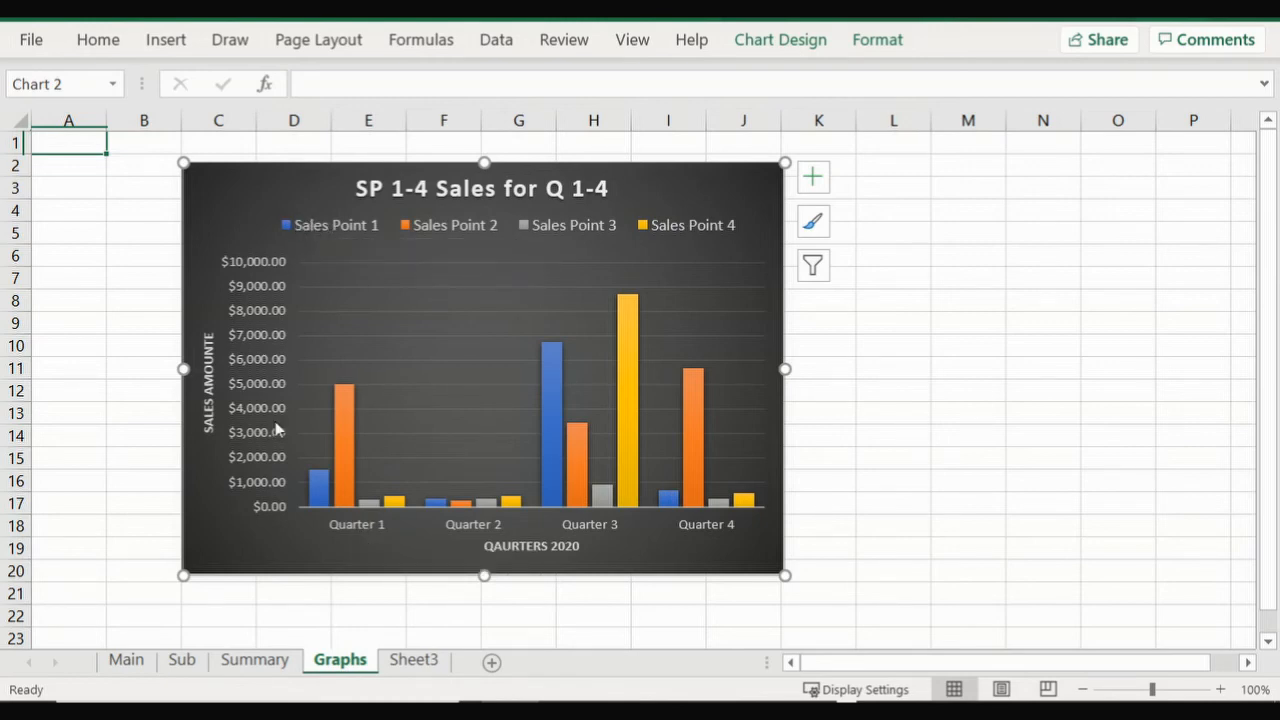
mouse_move(316, 490)
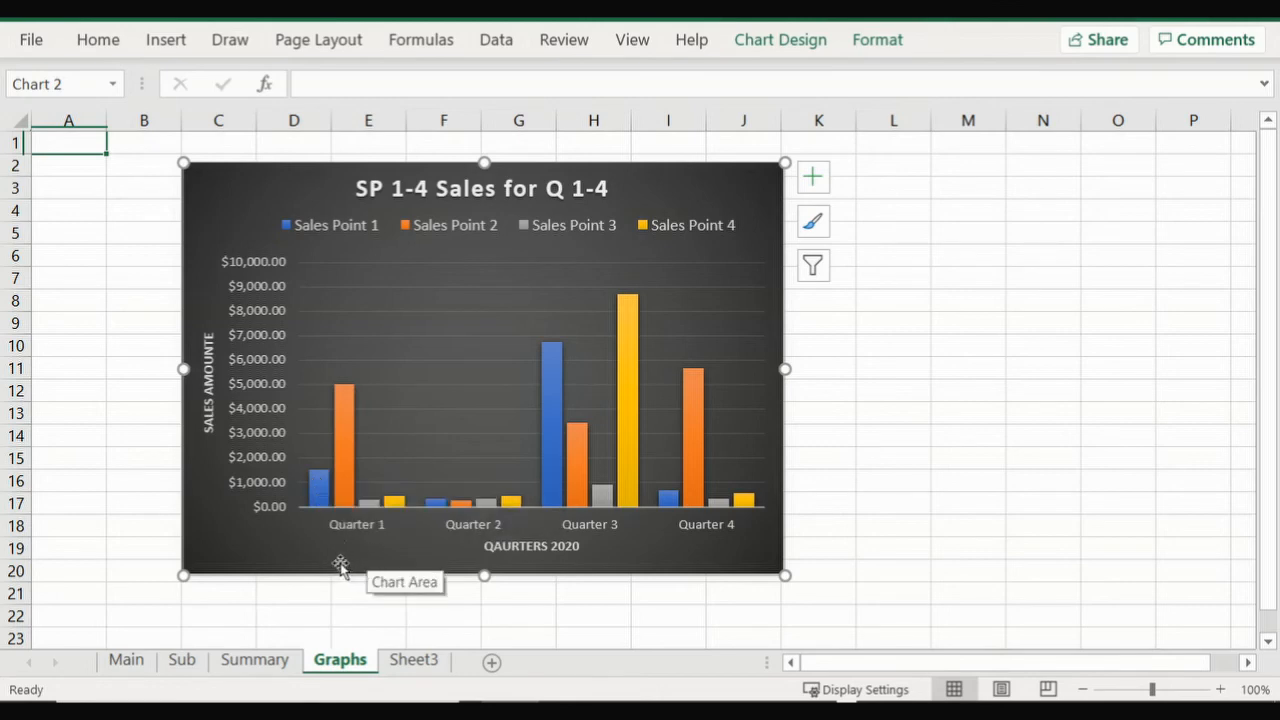
- Set Sales Point 1's Quarter 1 amount in cell B4 of the Main sheet to 3000 and return to the Graphs sheet
left_click(127, 660)
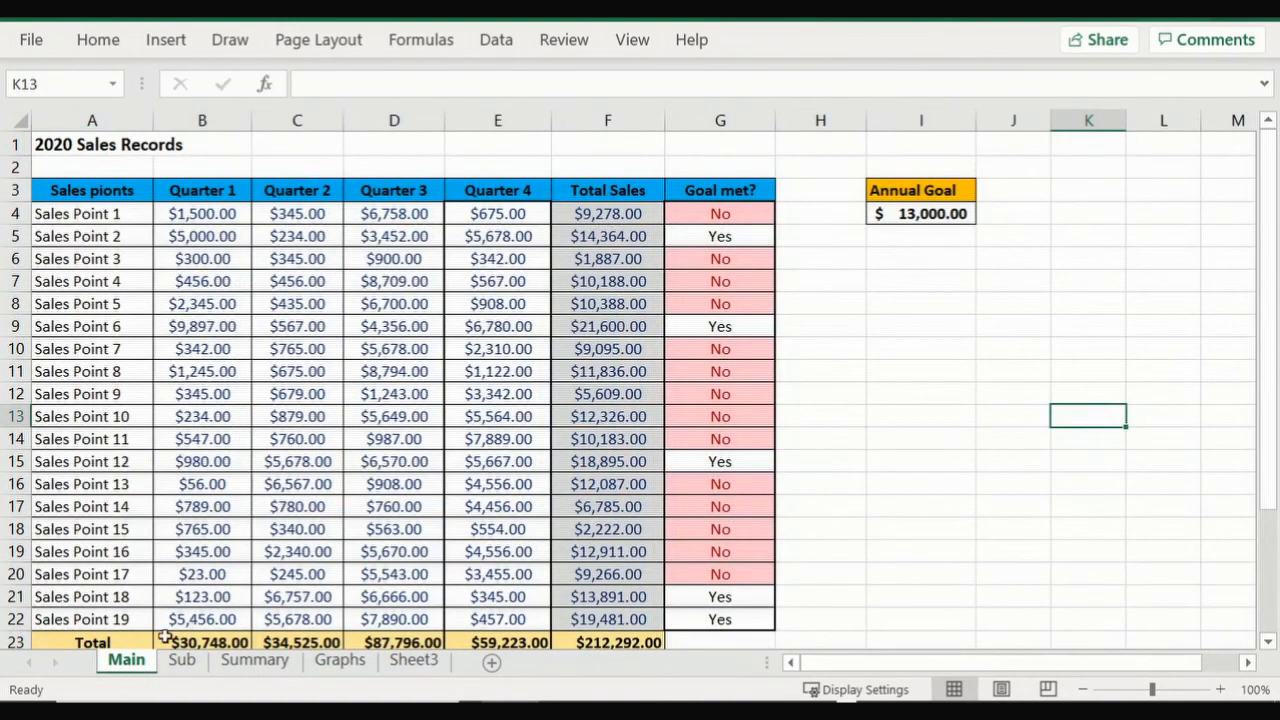
left_click(194, 216)
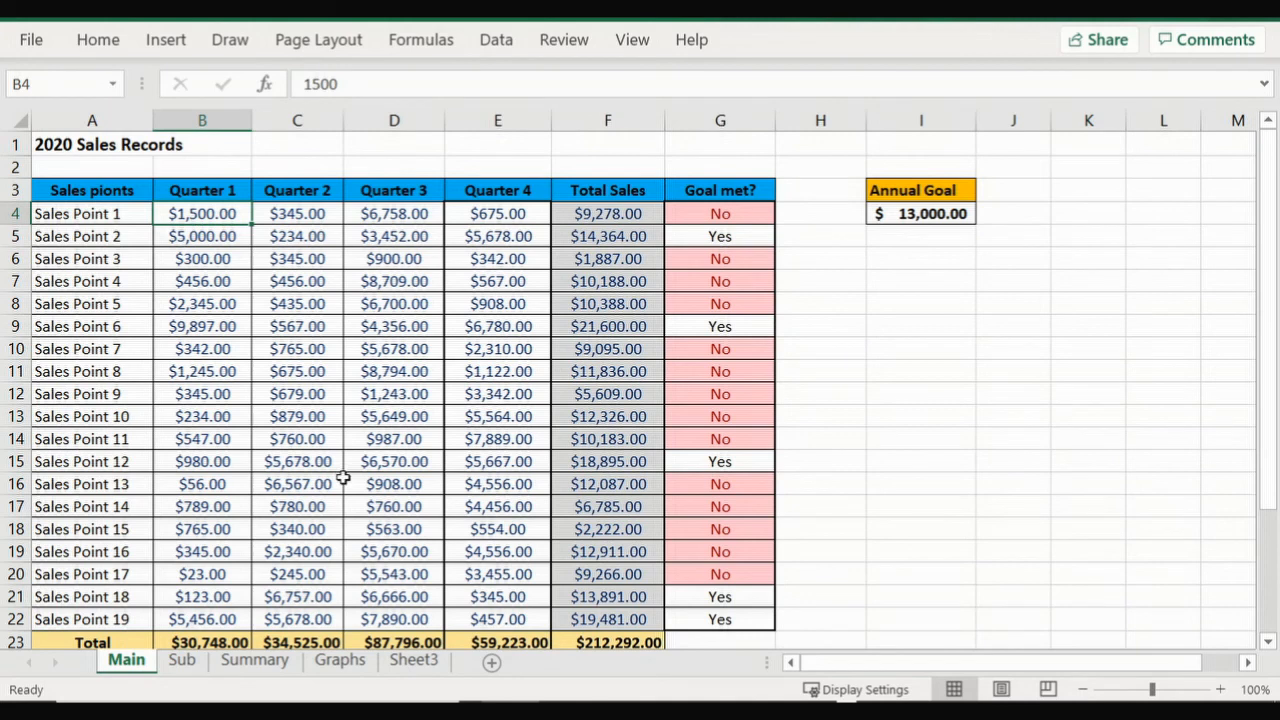
type("3000")
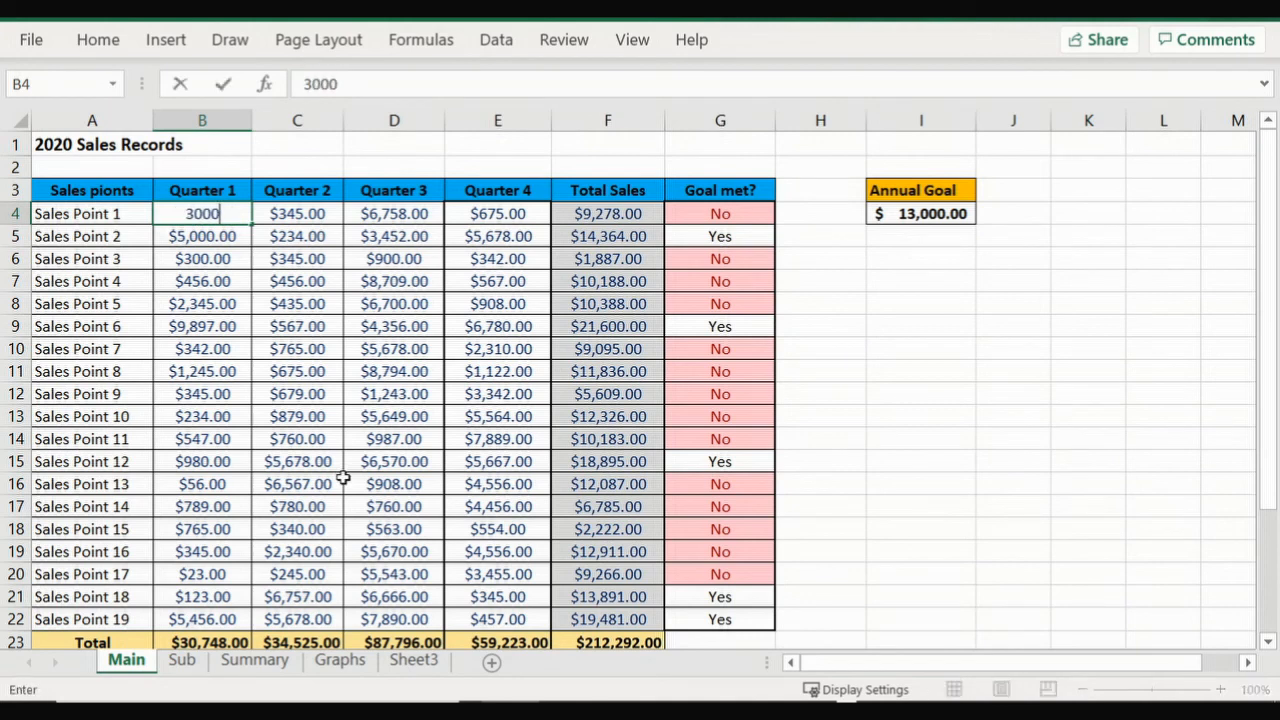
left_click(851, 332)
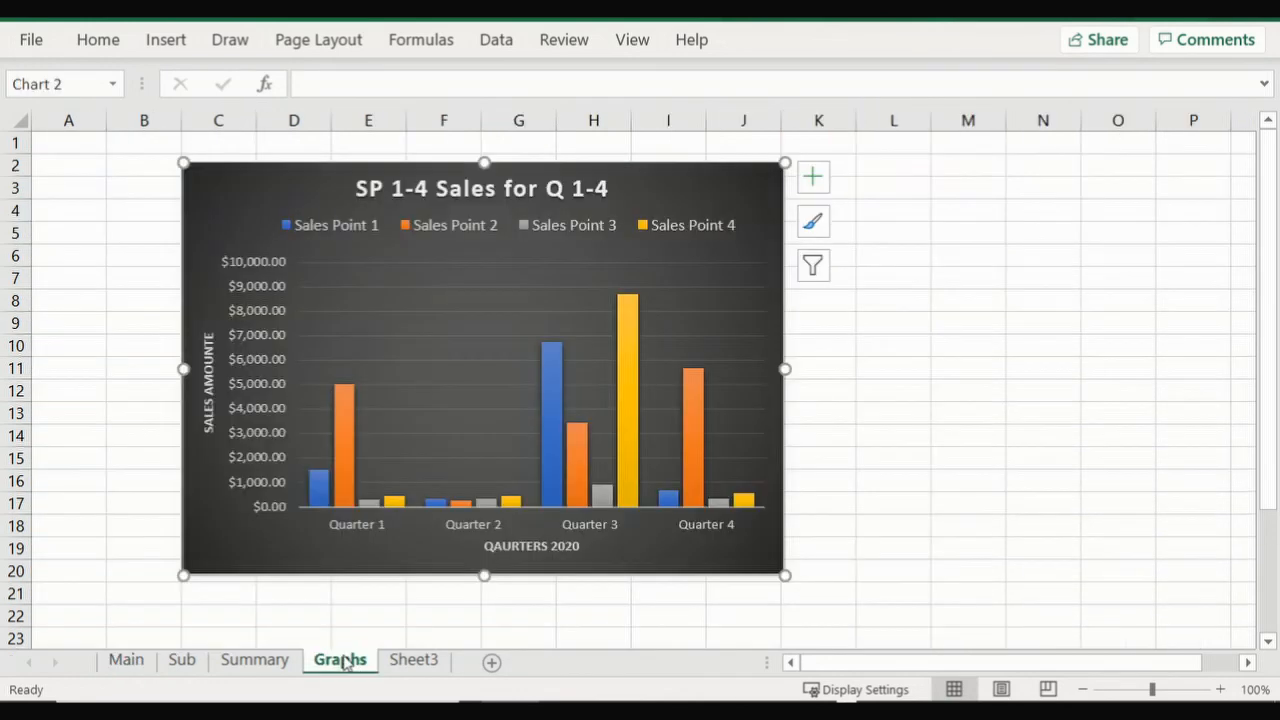
left_click(342, 661)
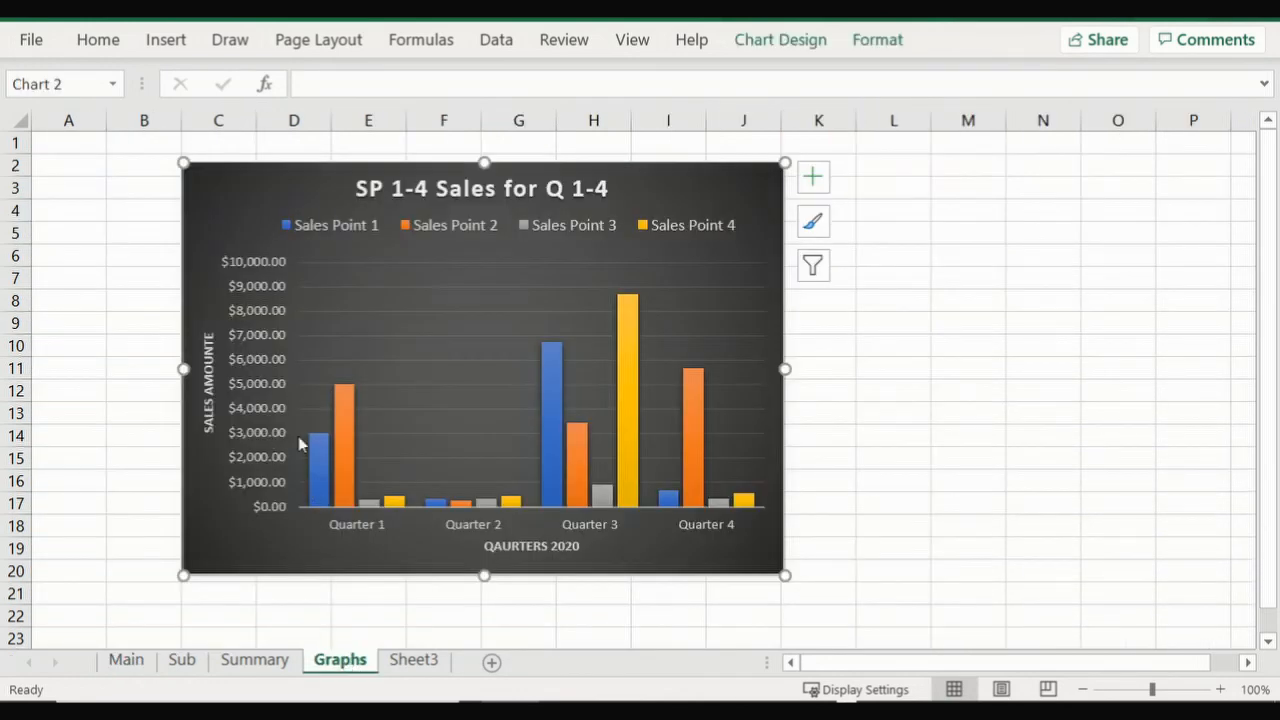
- Compare cell B4 on the Main sheet with Sales Point 1's Quarter 1 column in the Graphs sheet chart
left_click(129, 665)
left_click(180, 214)
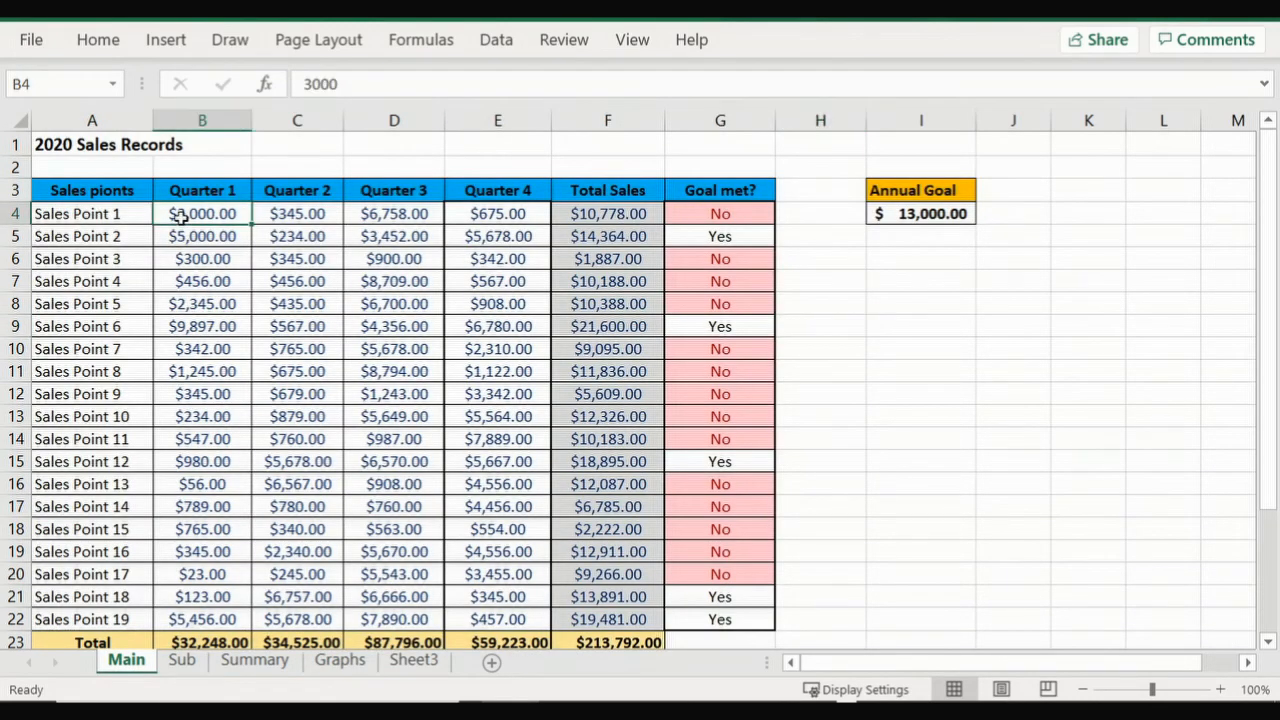
left_click(330, 660)
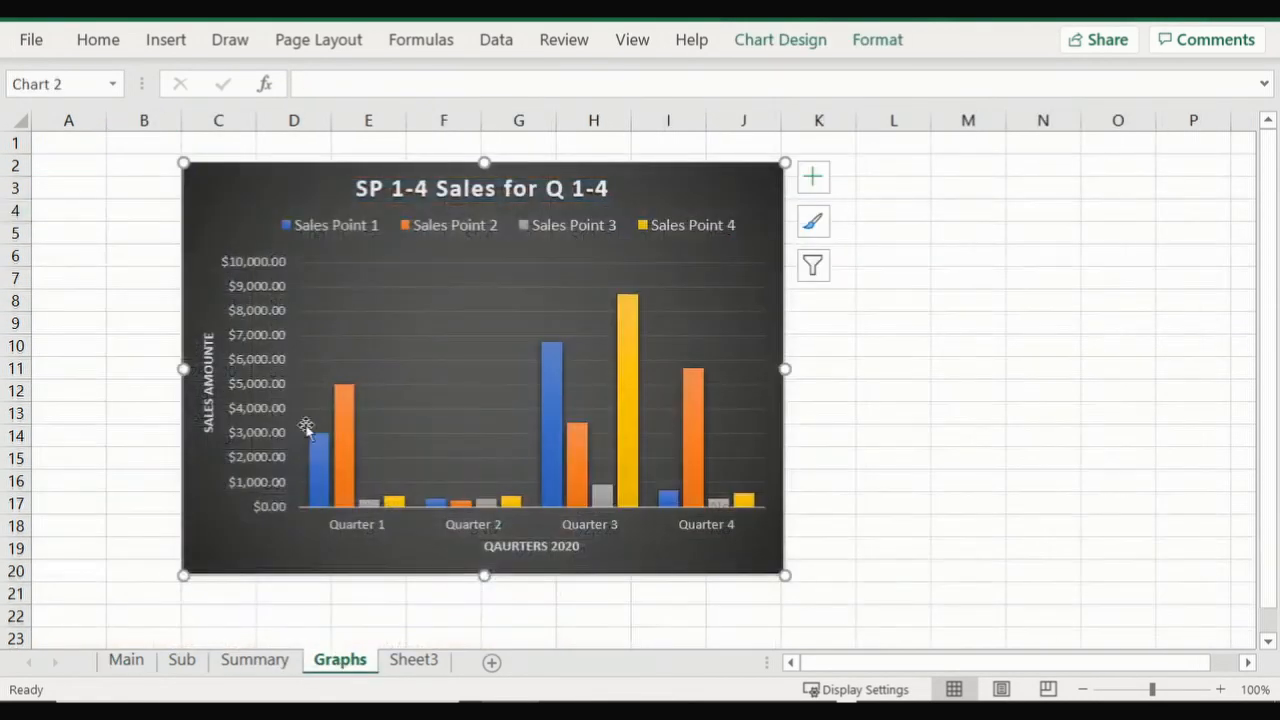